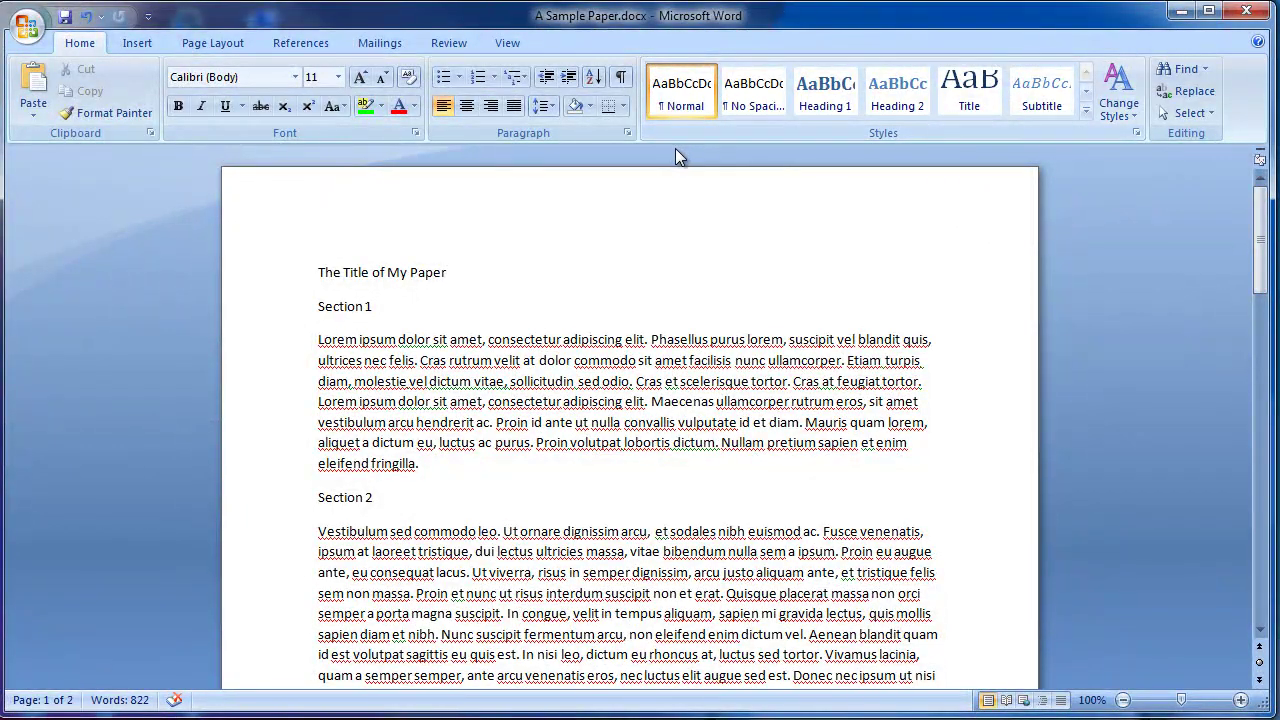
Change the Normal style's font to Times New Roman, size 12
mouse_move(676, 146)
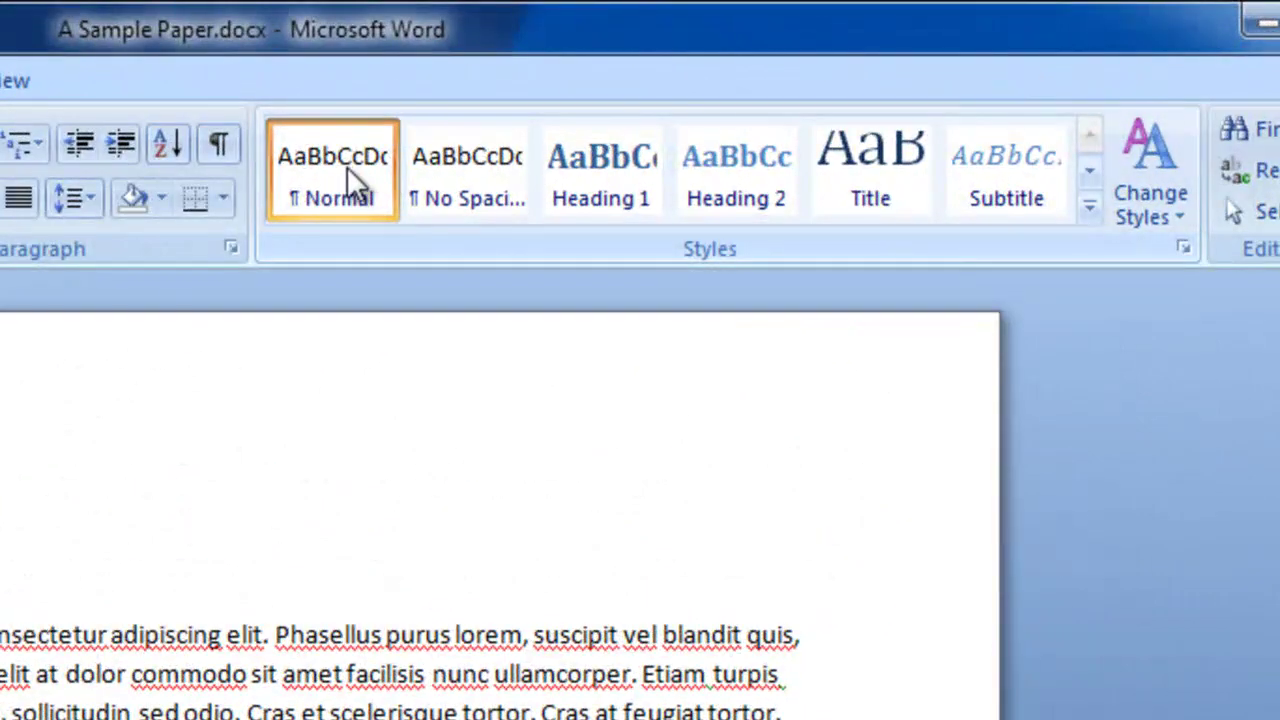
right_click(337, 170)
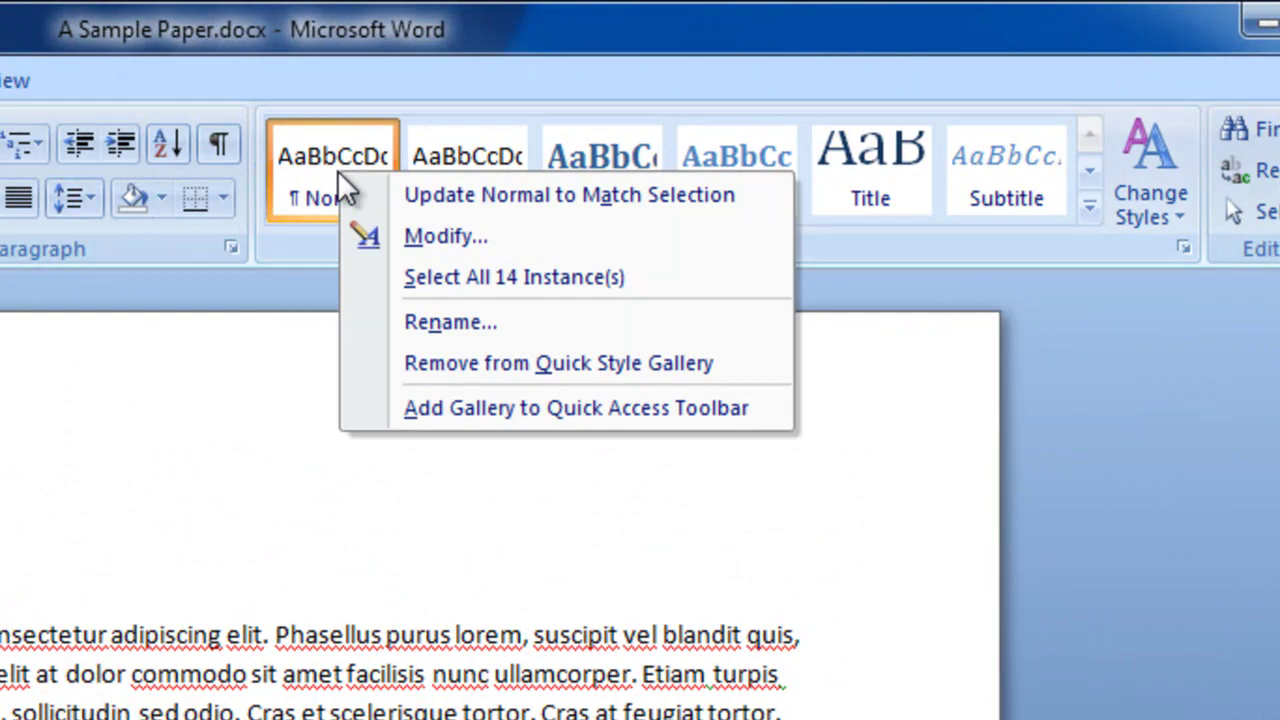
click(414, 235)
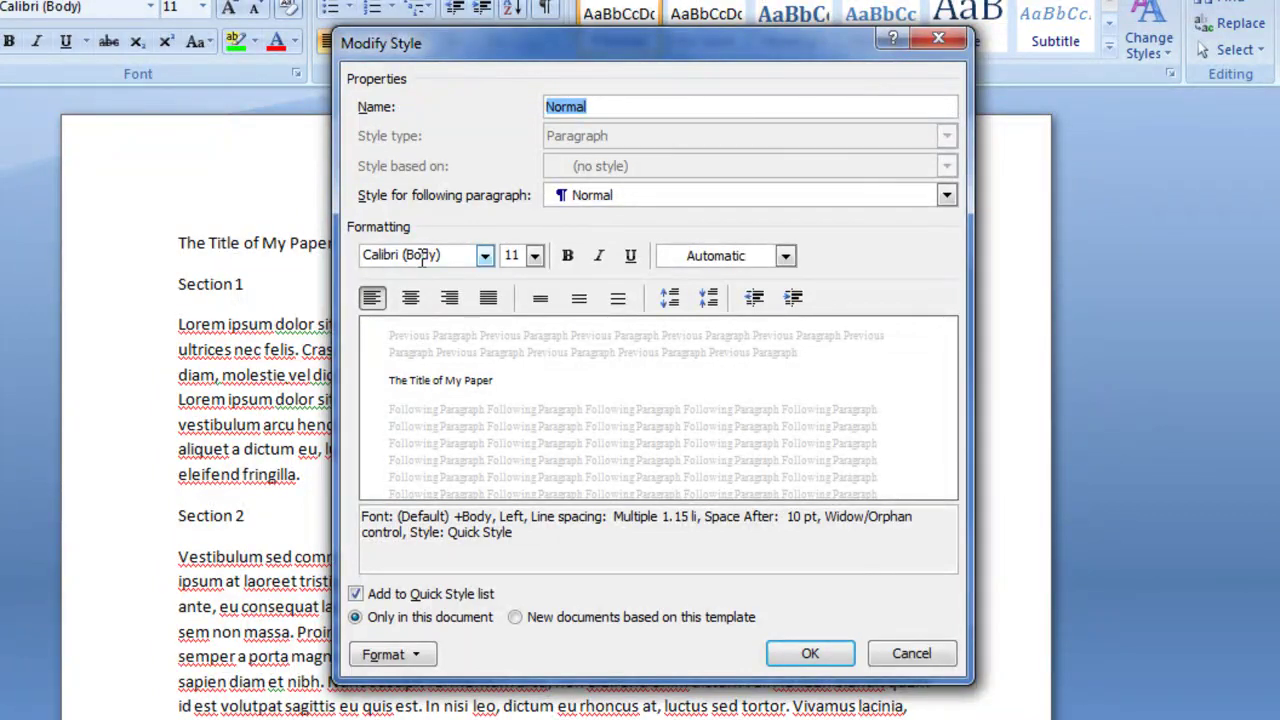
click(485, 257)
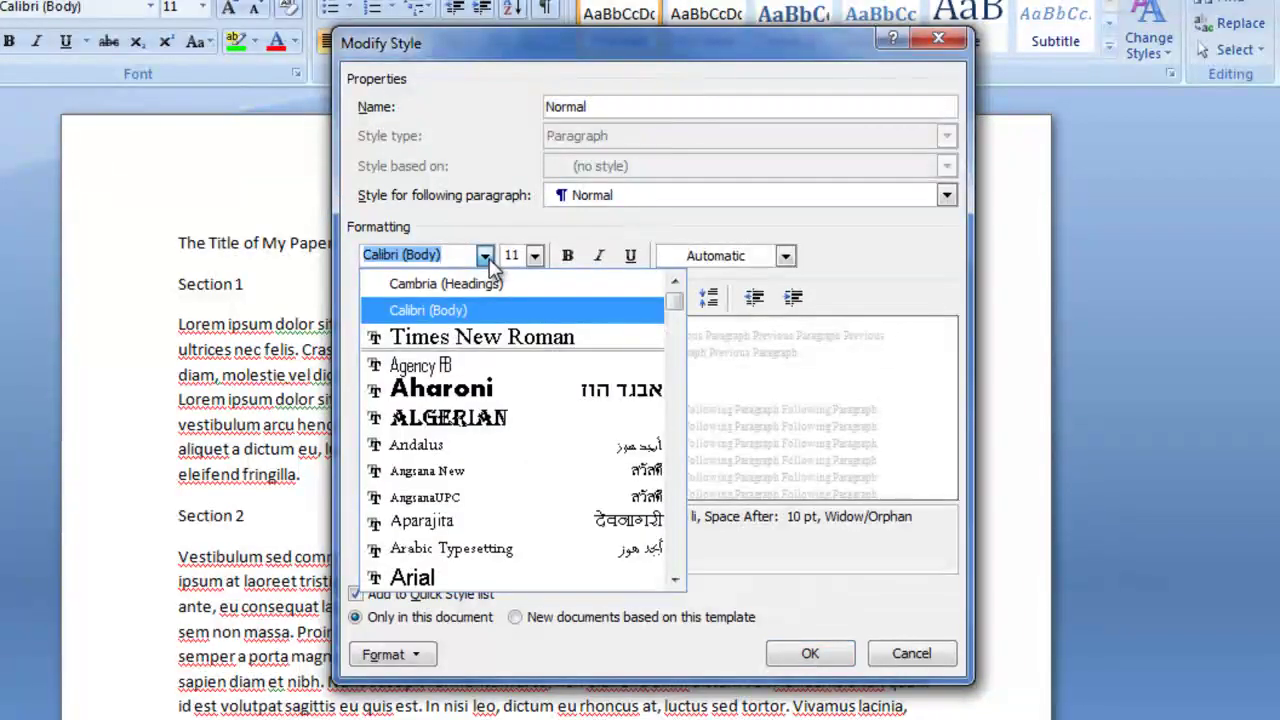
click(484, 341)
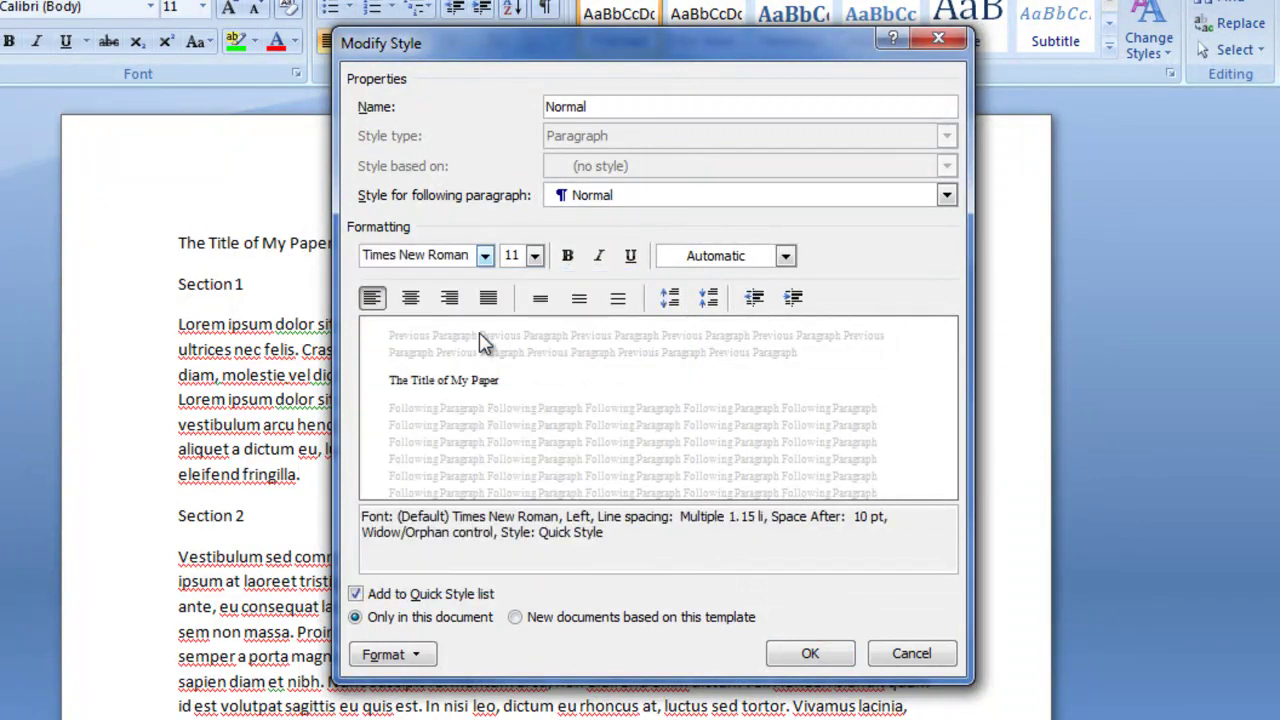
click(534, 257)
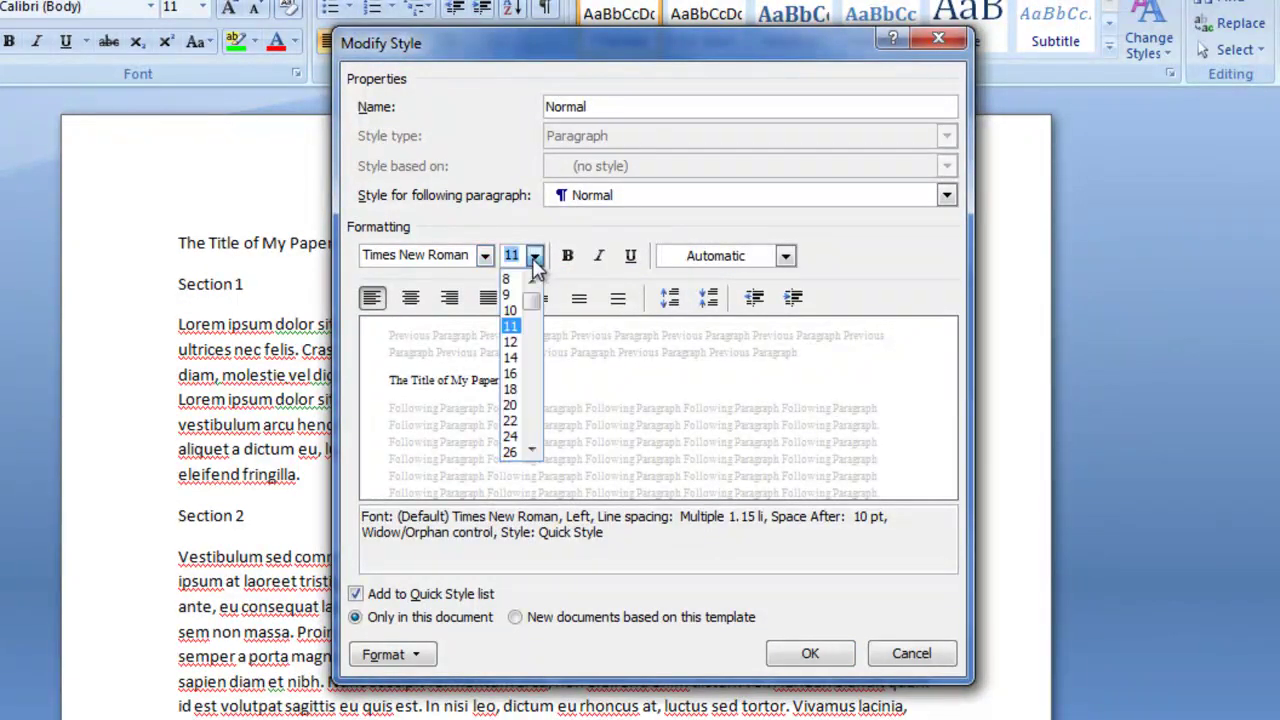
click(511, 342)
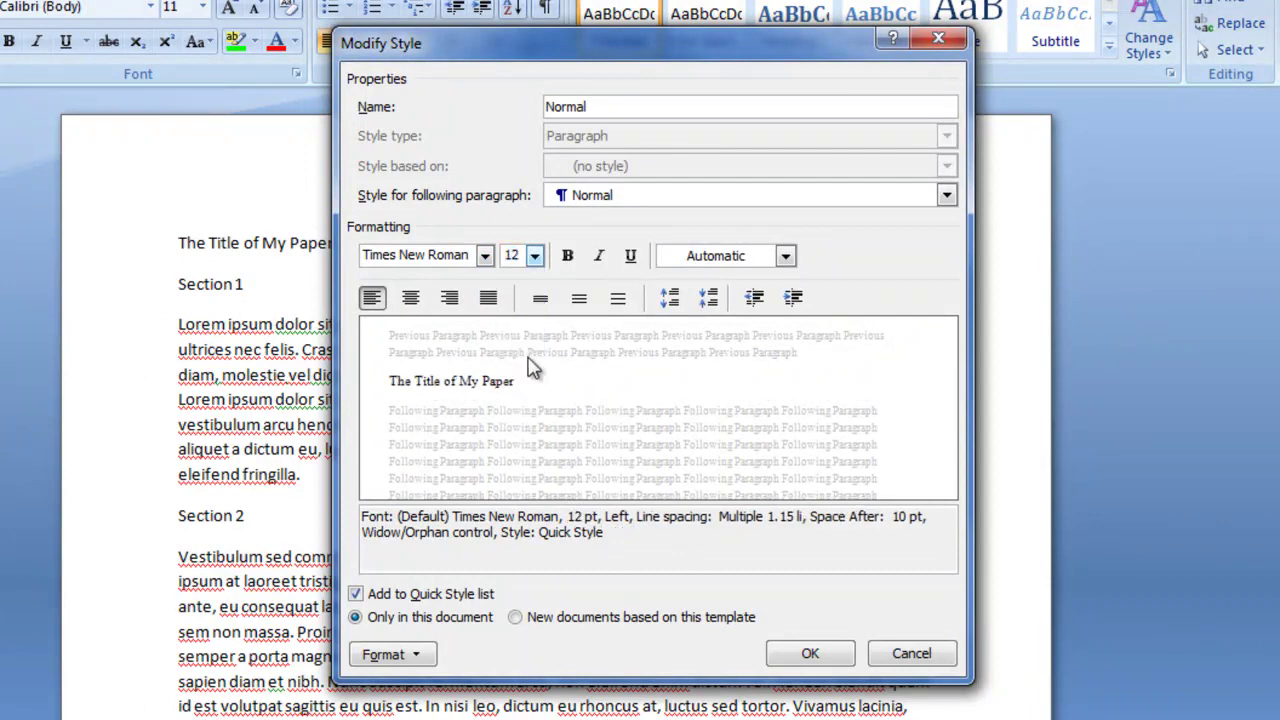
click(810, 656)
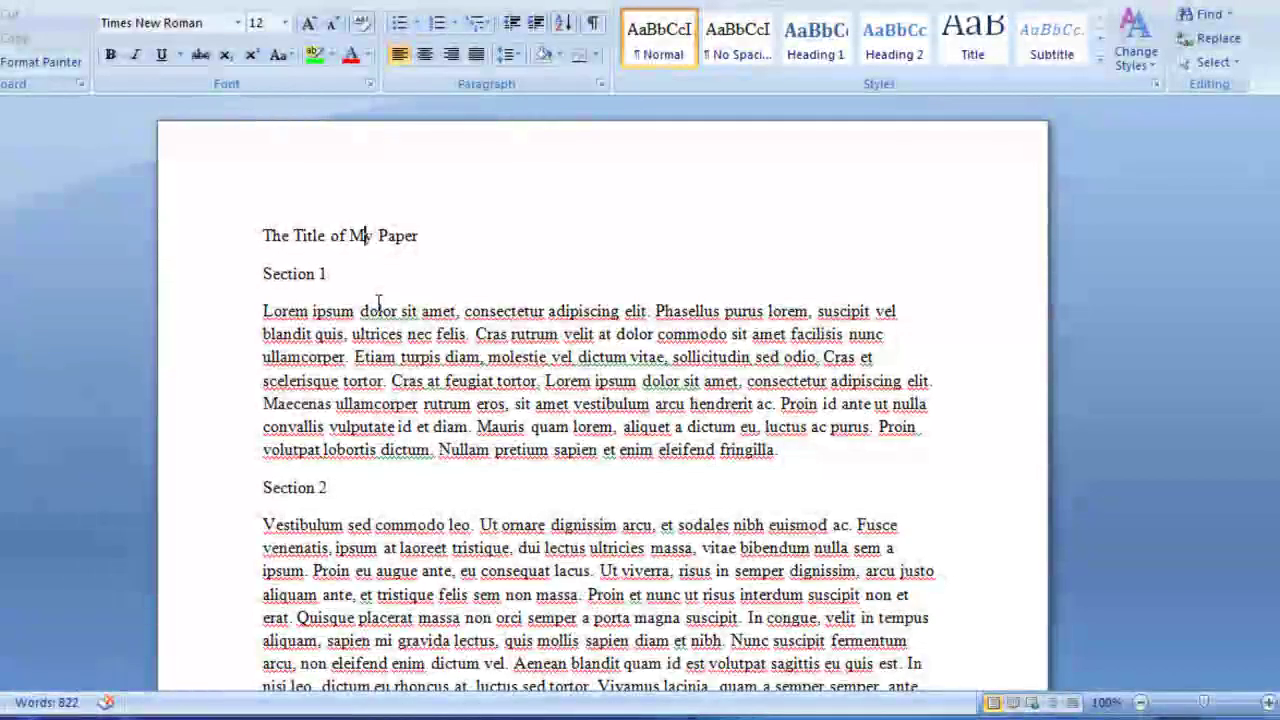
scroll(378, 302, down, 15)
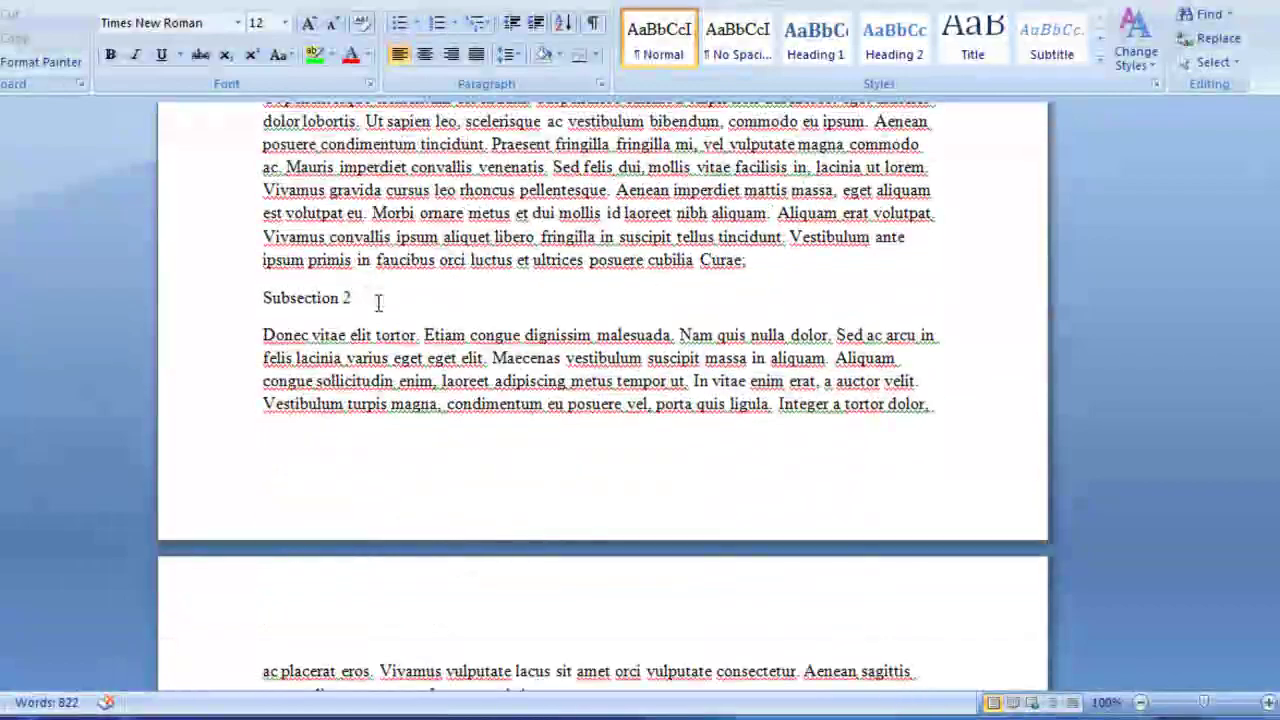
scroll(378, 302, down, 3)
scroll(378, 303, up, 2)
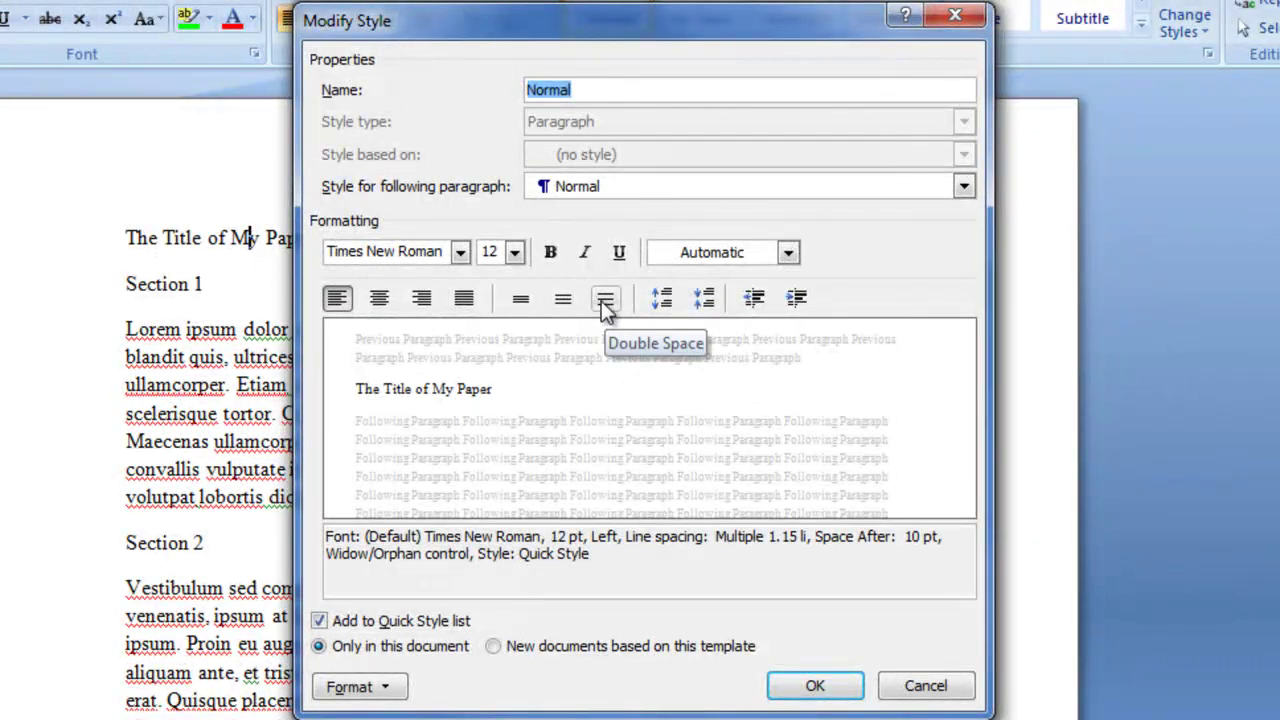
Switch the Normal style to double line spacing and confirm the change
click(604, 301)
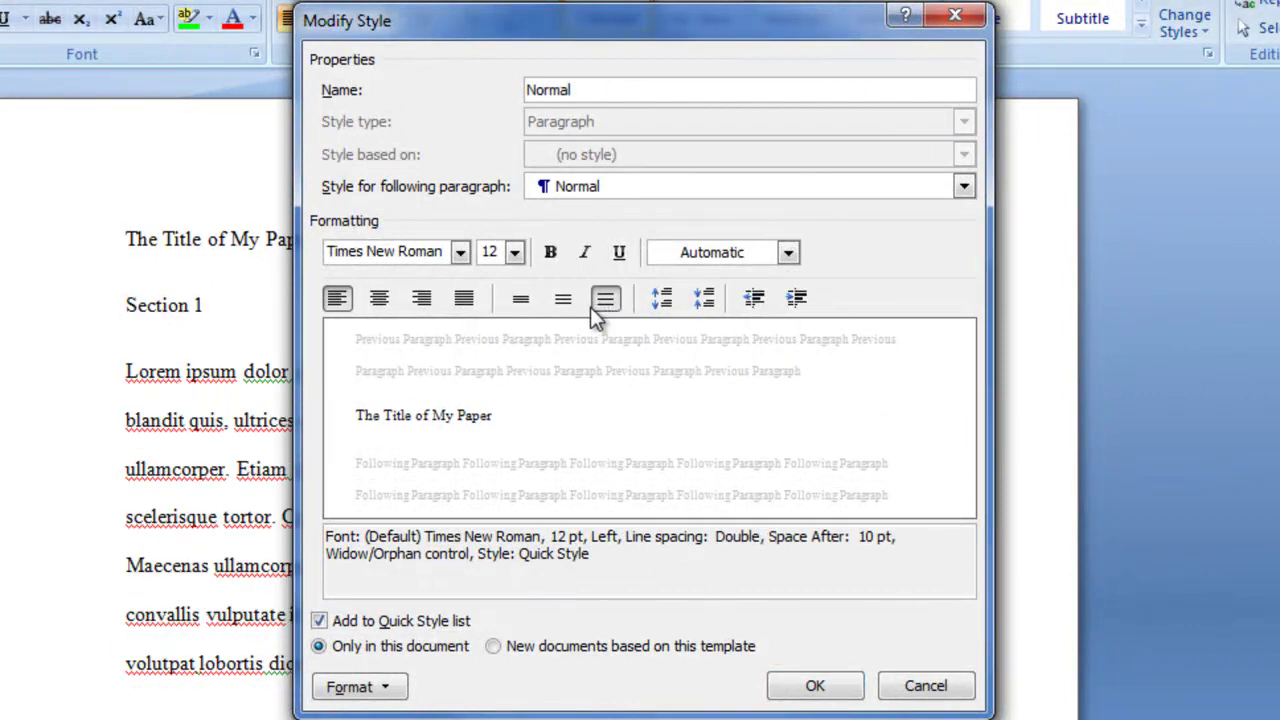
click(820, 688)
scroll(540, 522, down, 5)
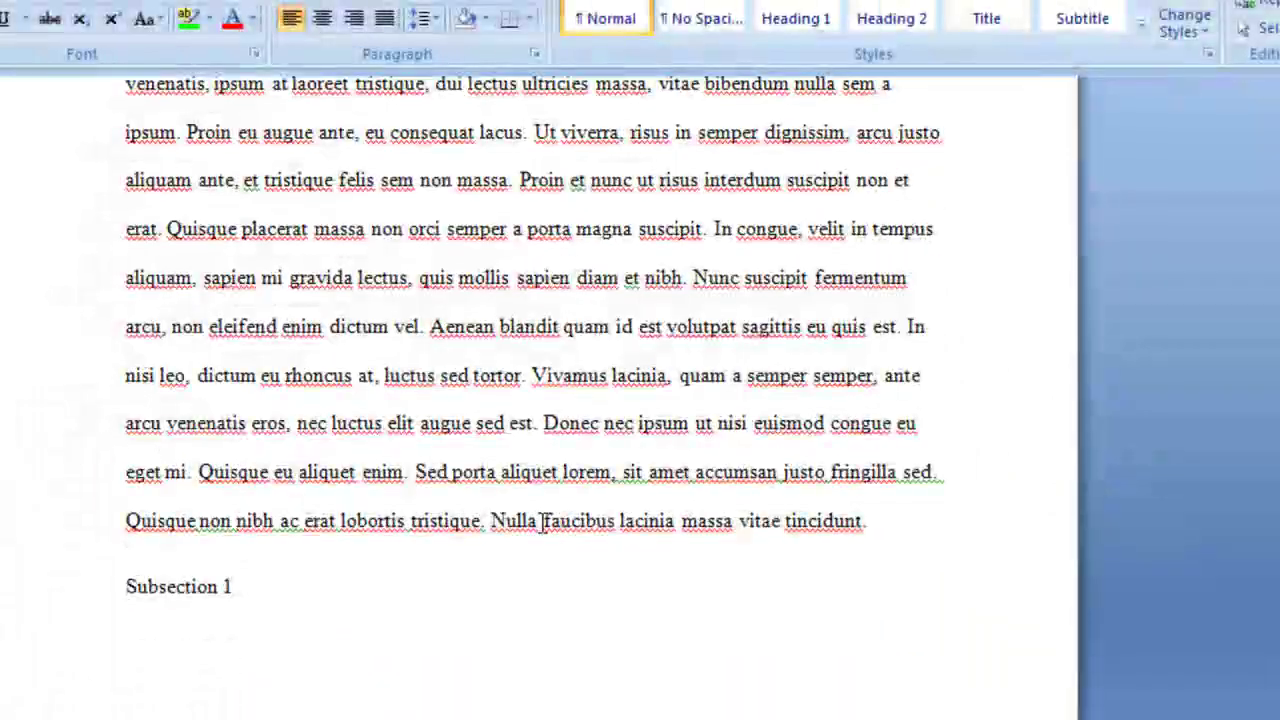
scroll(541, 524, up, 8)
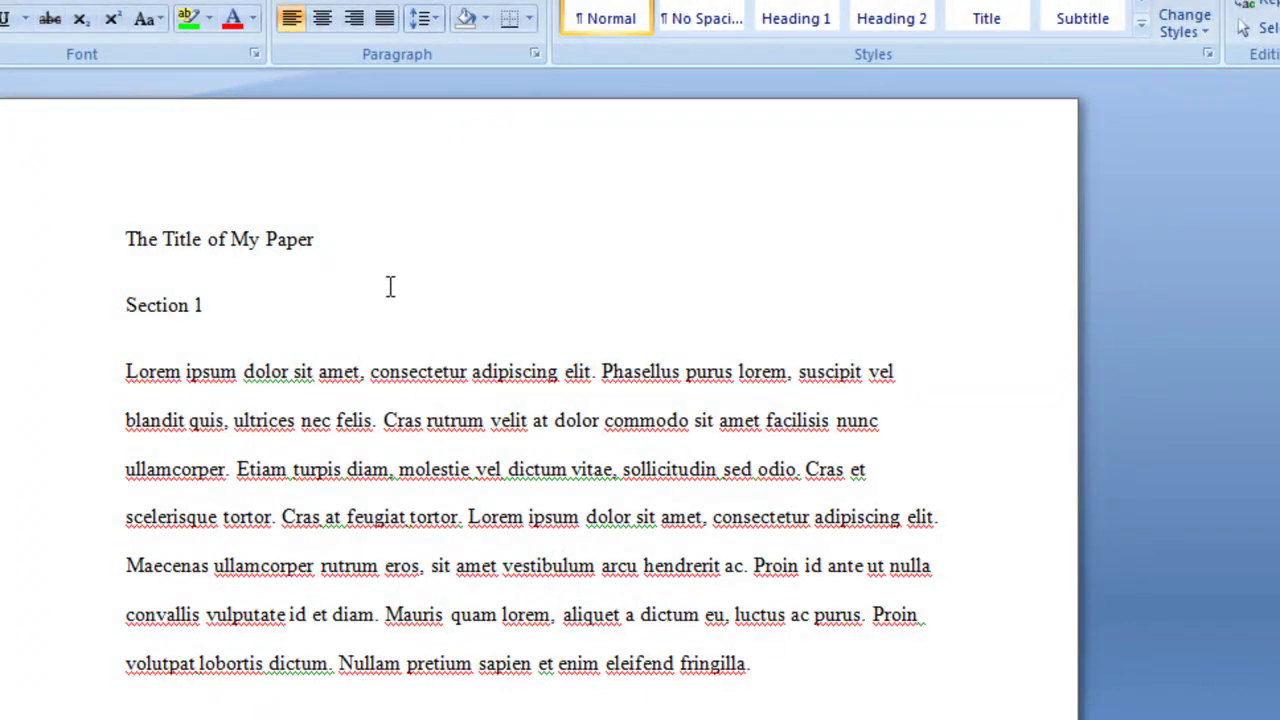
Give the Normal style a First line special indent of 0.5" in its paragraph settings
right_click(614, 12)
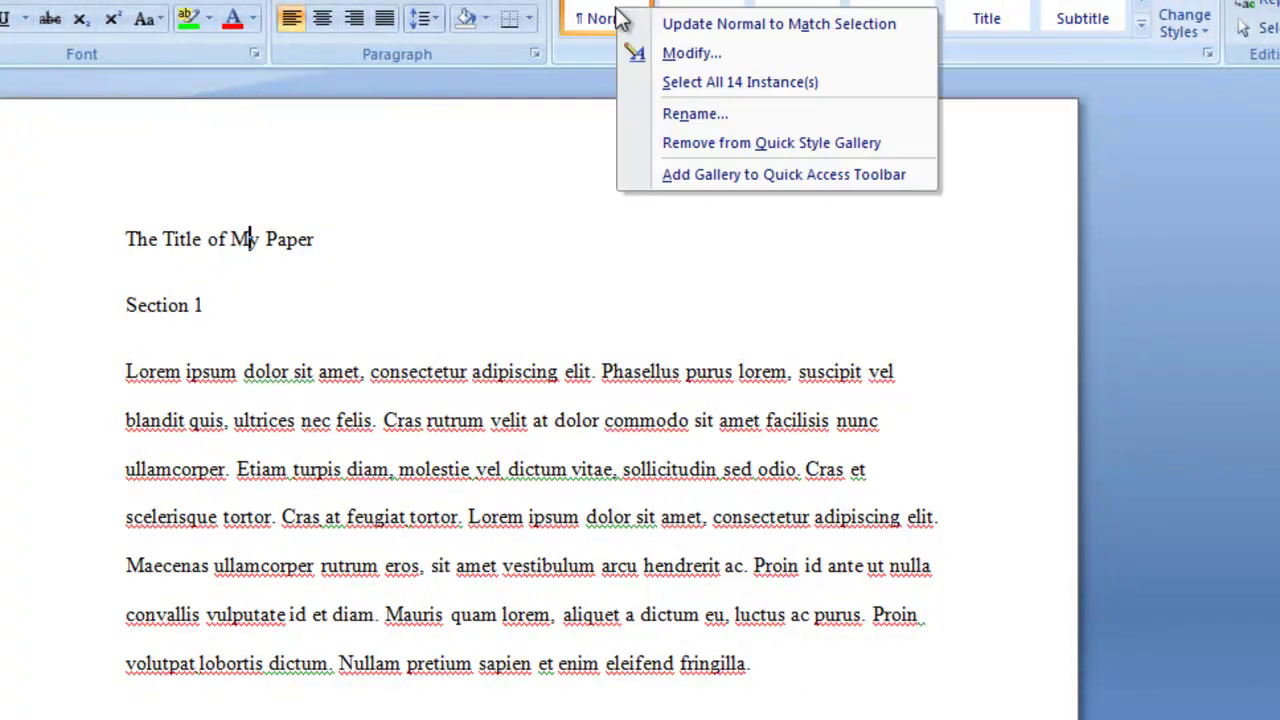
click(680, 54)
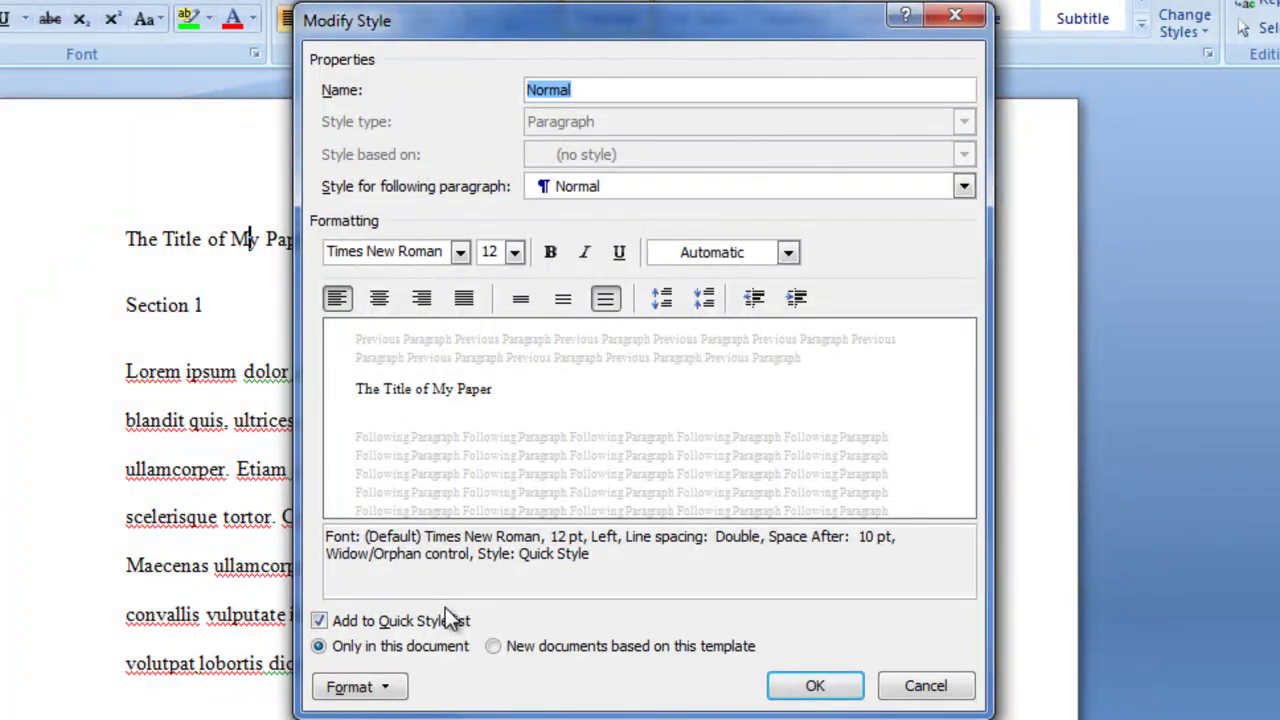
click(365, 690)
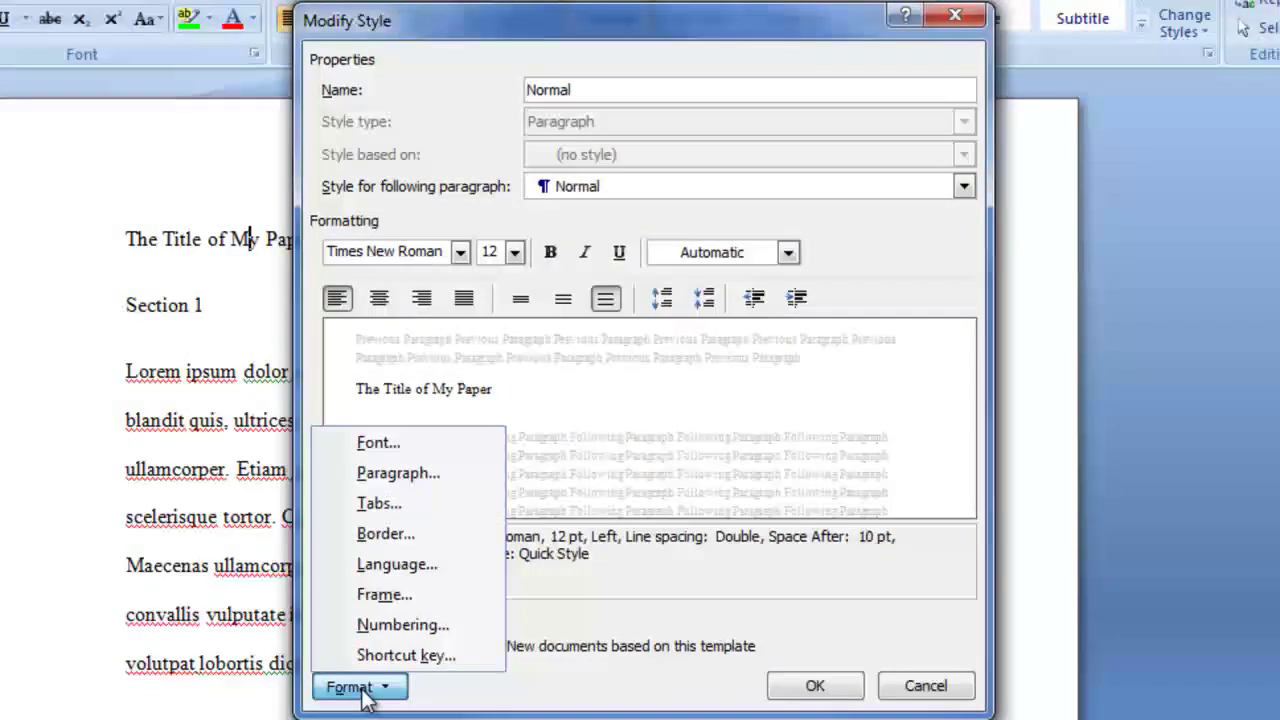
click(373, 477)
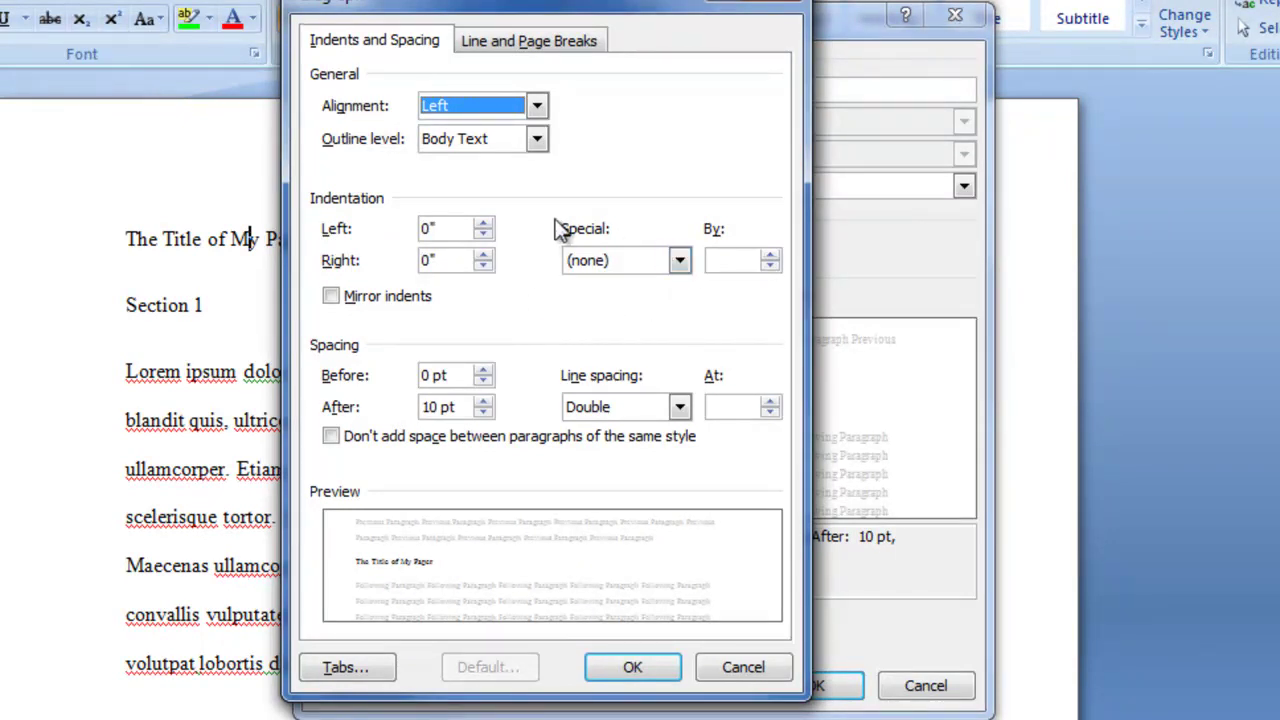
click(679, 262)
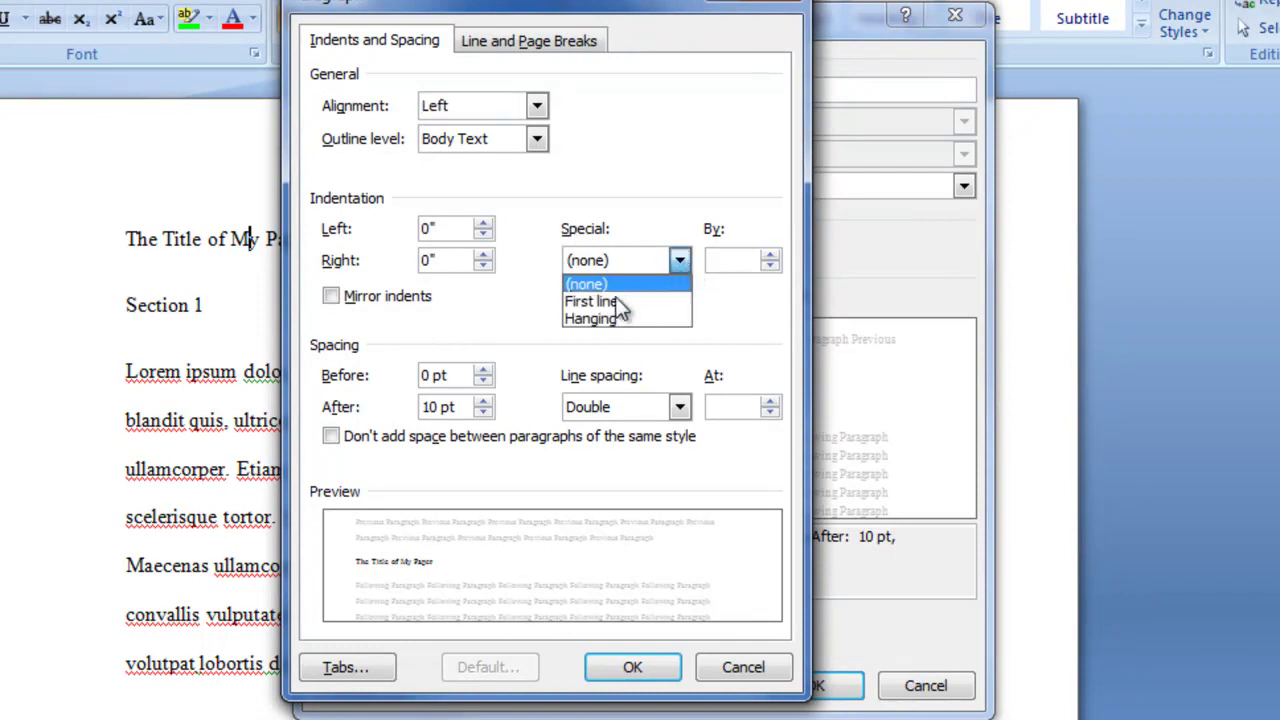
click(605, 303)
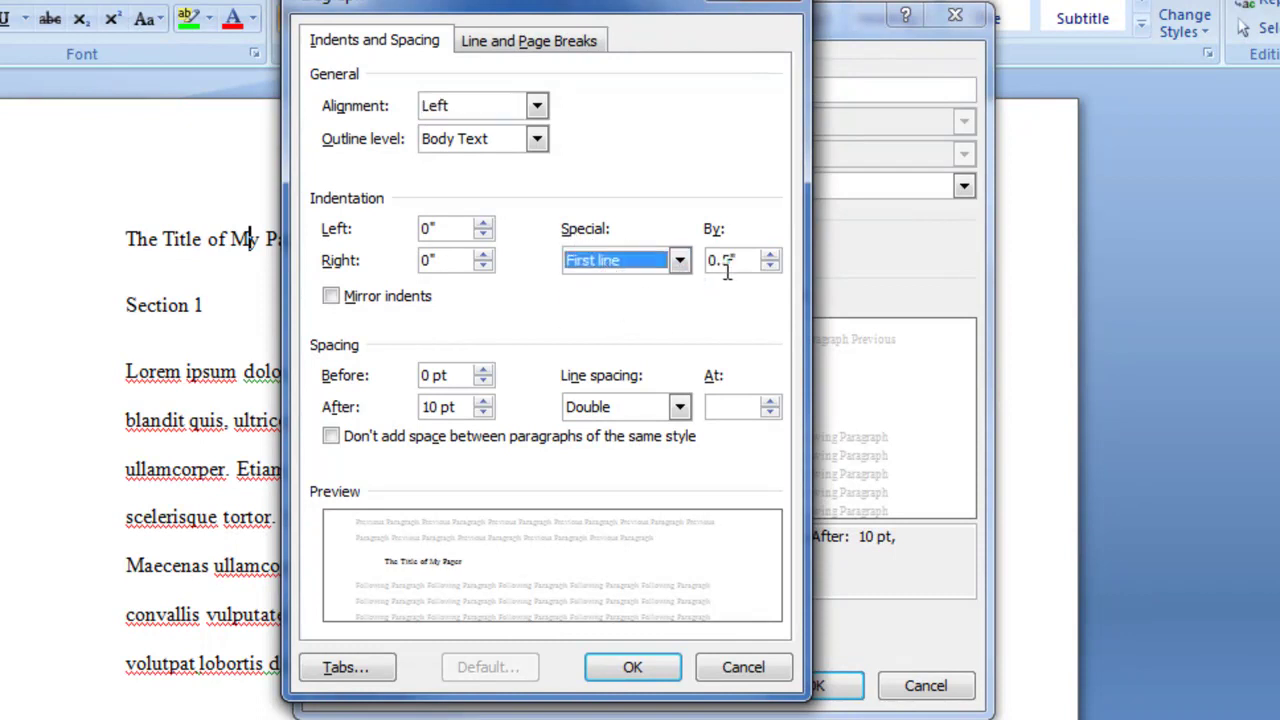
click(633, 672)
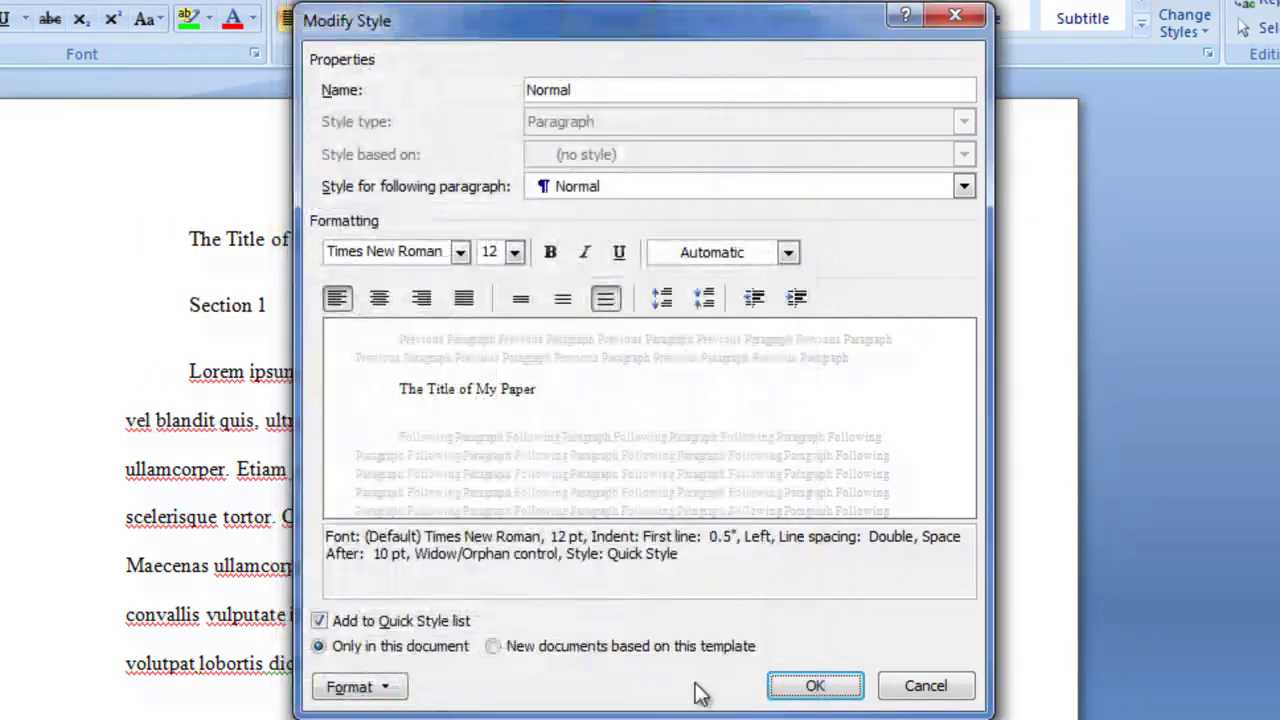
click(805, 688)
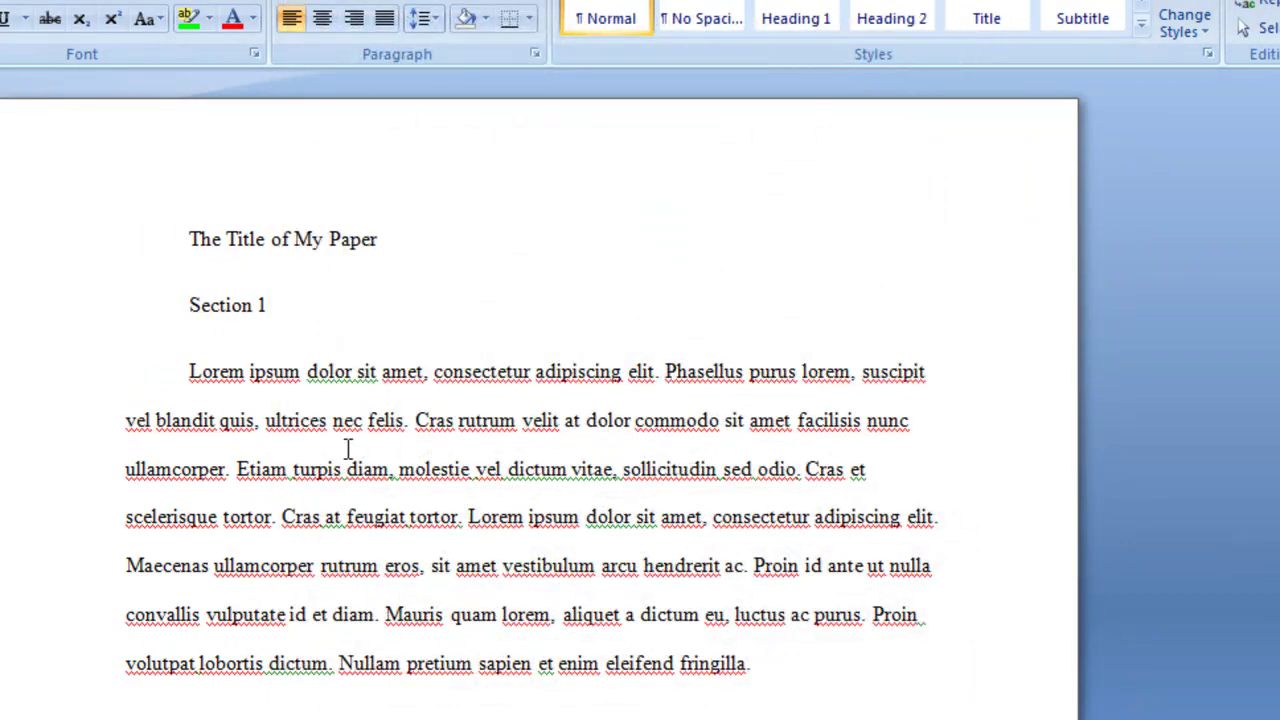
scroll(338, 450, down, 3)
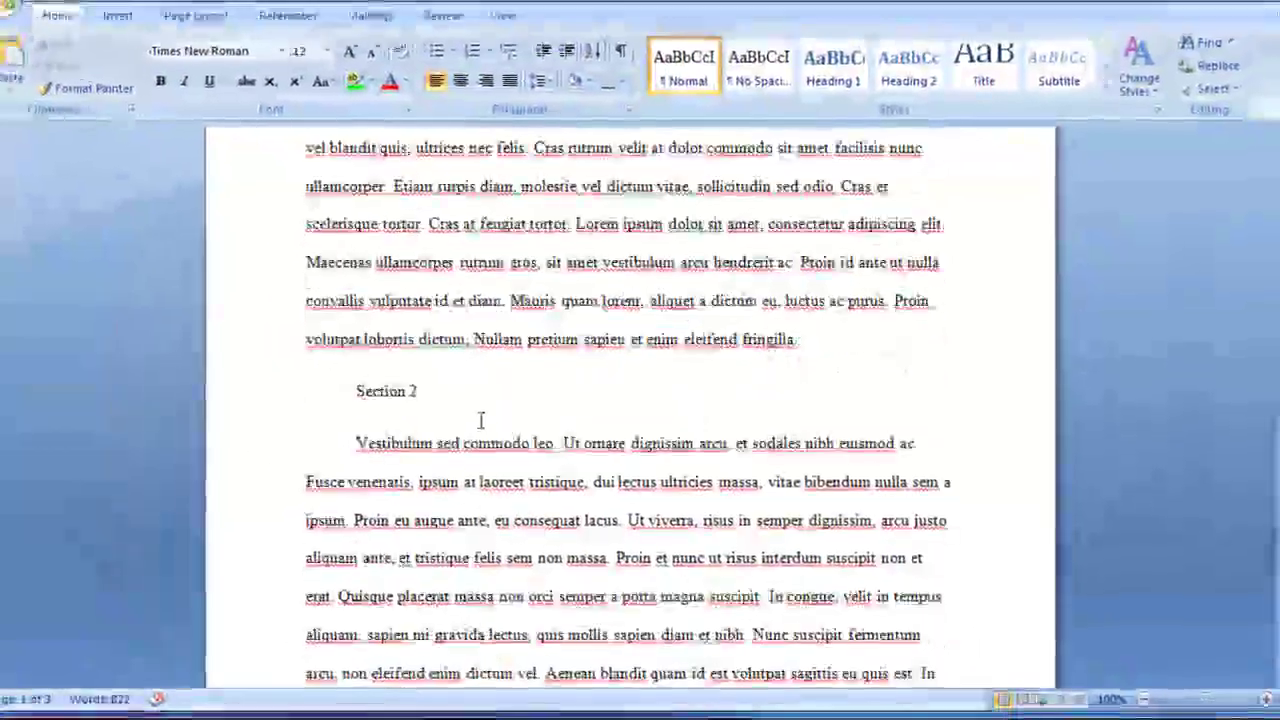
scroll(480, 420, down, 3)
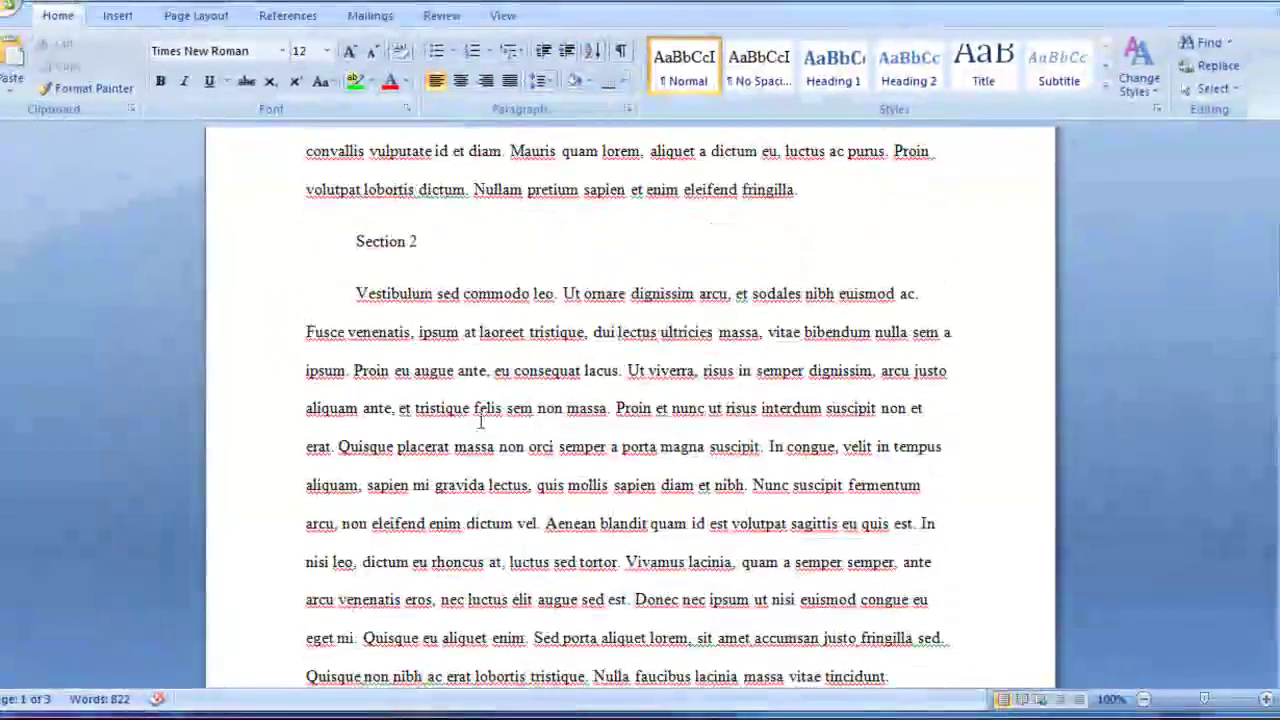
scroll(423, 365, down, 13)
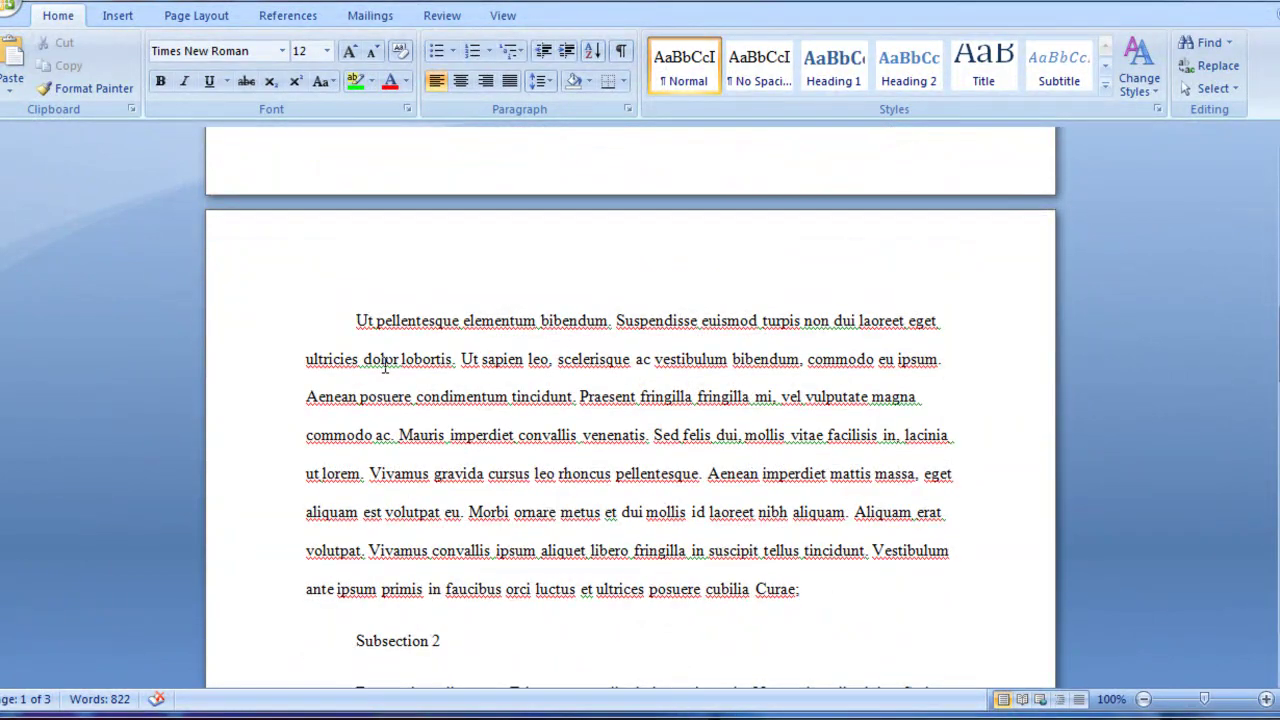
scroll(385, 367, down, 4)
scroll(385, 367, up, 20)
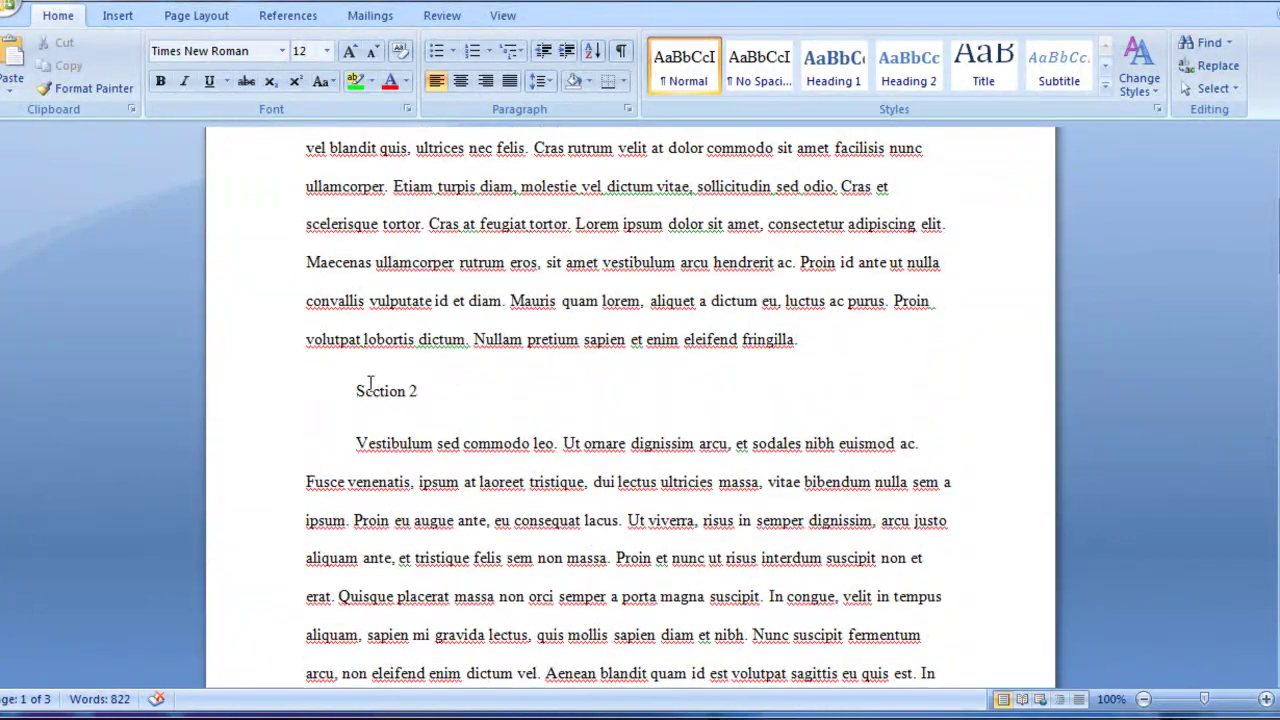
scroll(414, 365, up, 5)
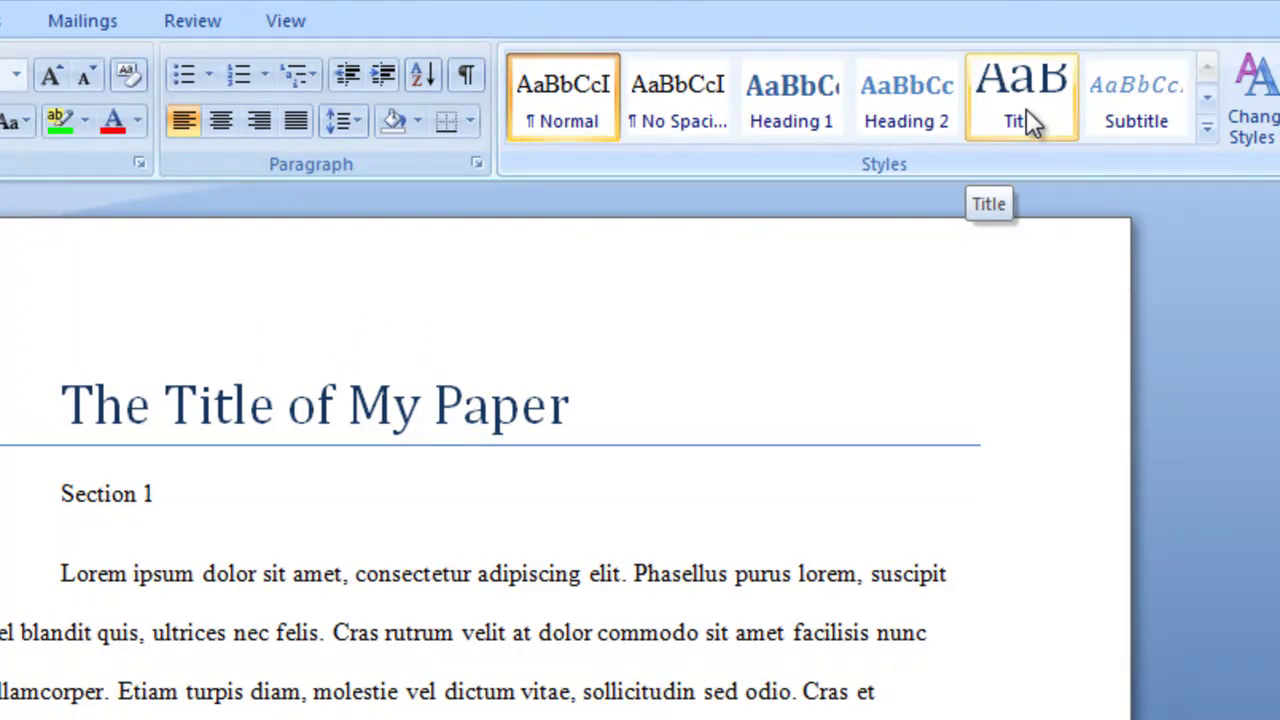
Apply the Title style to 'The Title of My Paper' and move into the Section 1 line
click(1022, 122)
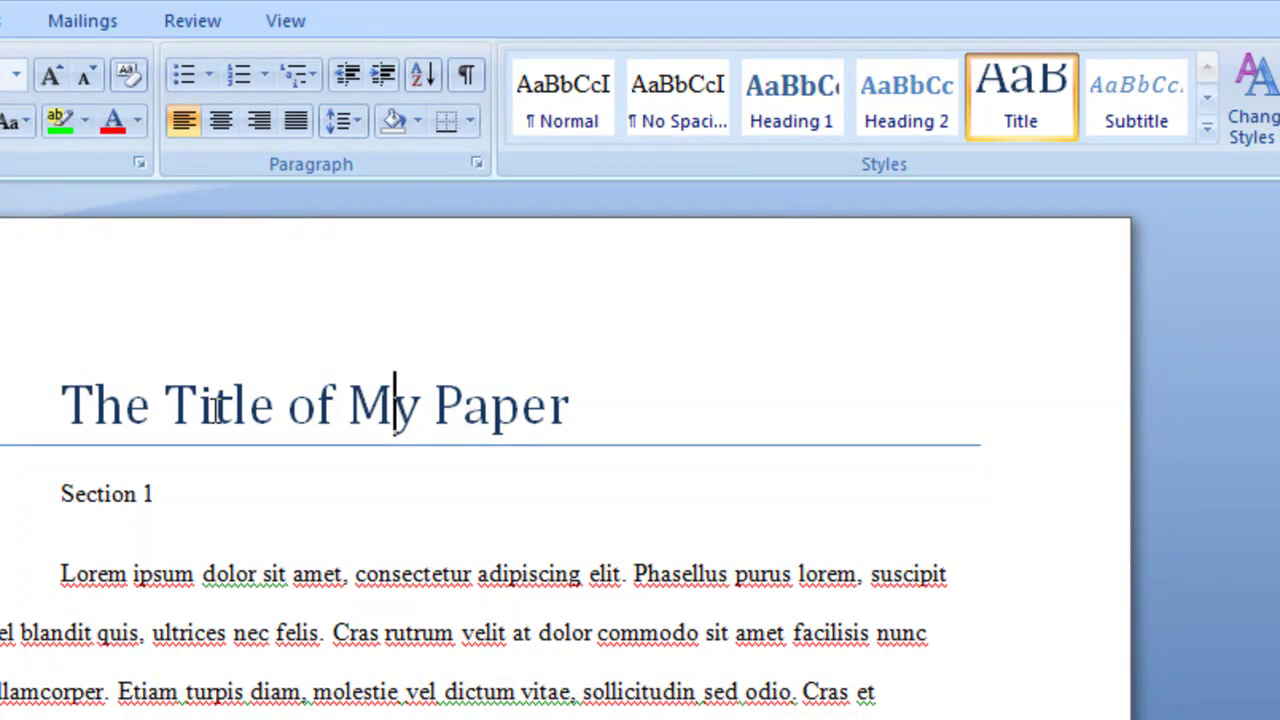
click(103, 493)
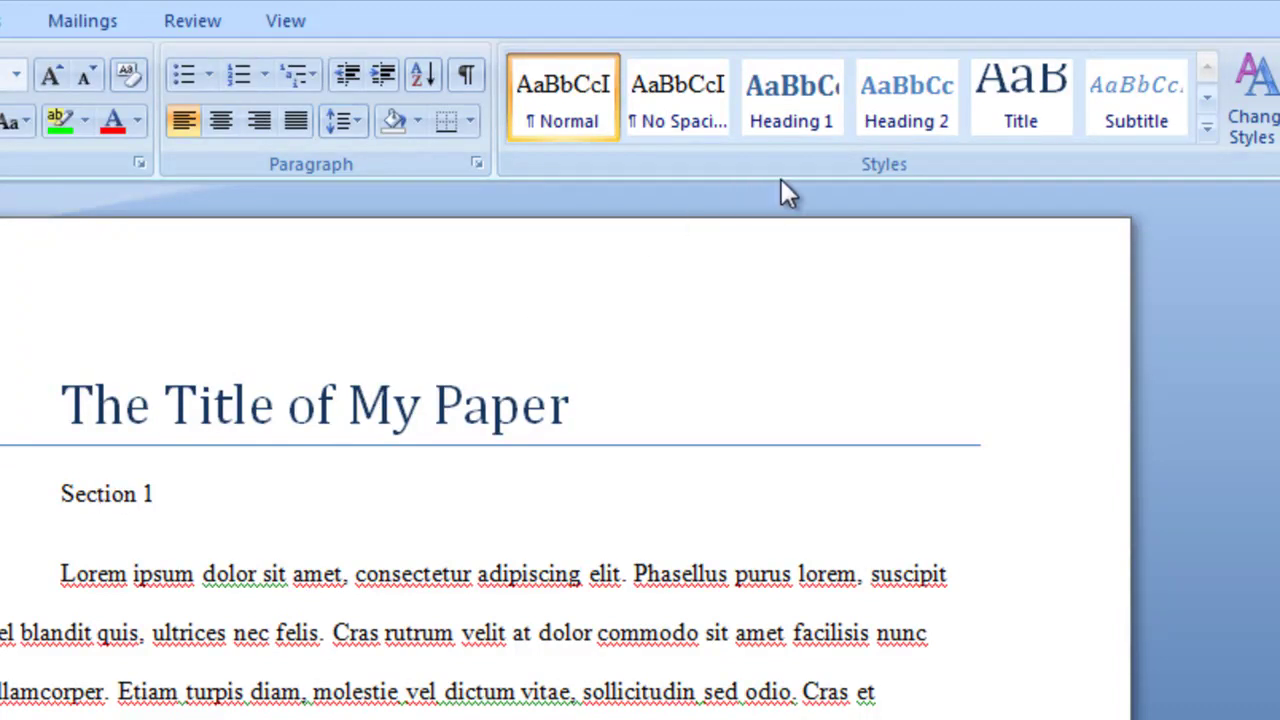
Make Section 1 a Heading 1 and Subsection 1 a Heading 2
click(790, 120)
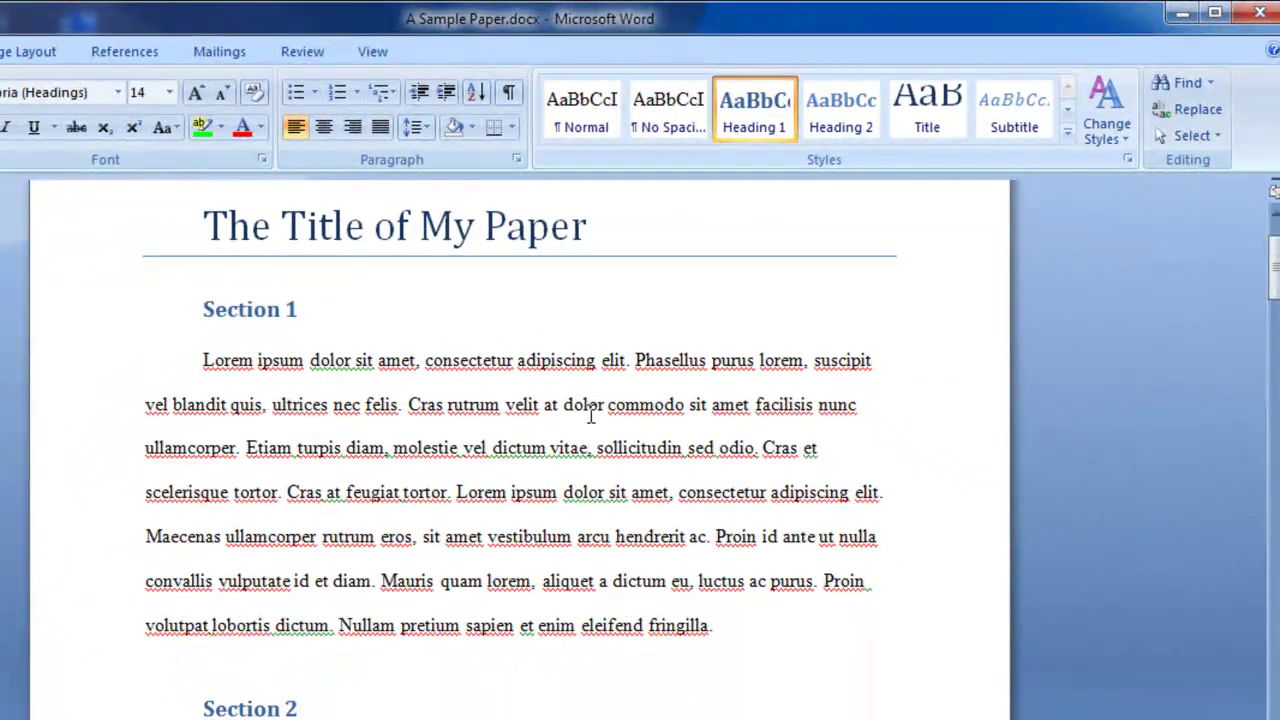
scroll(590, 415, down, 7)
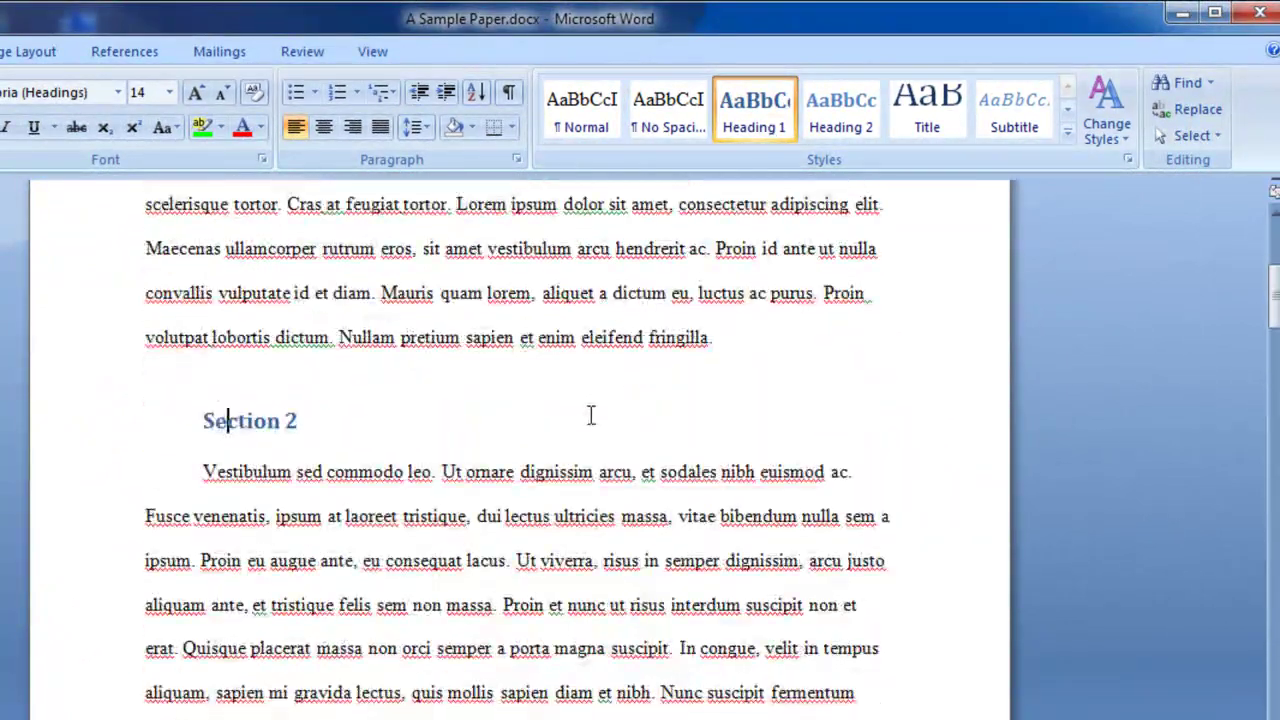
scroll(590, 415, down, 5)
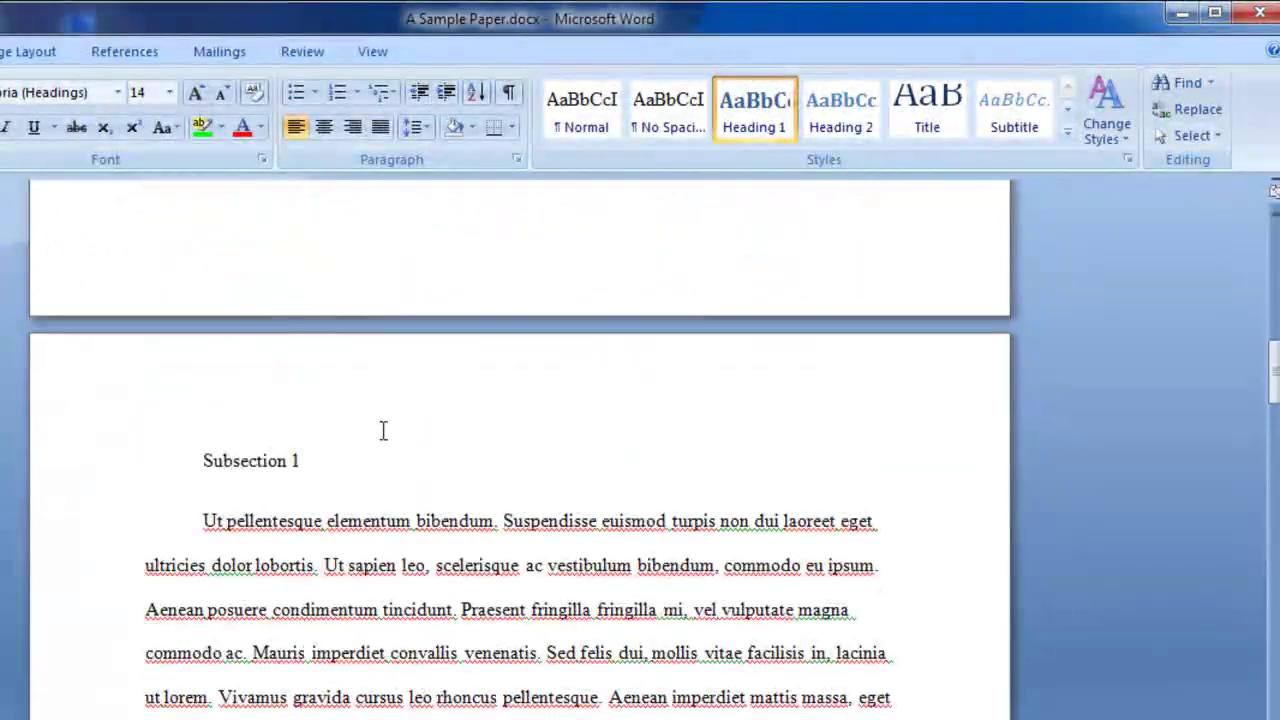
click(250, 462)
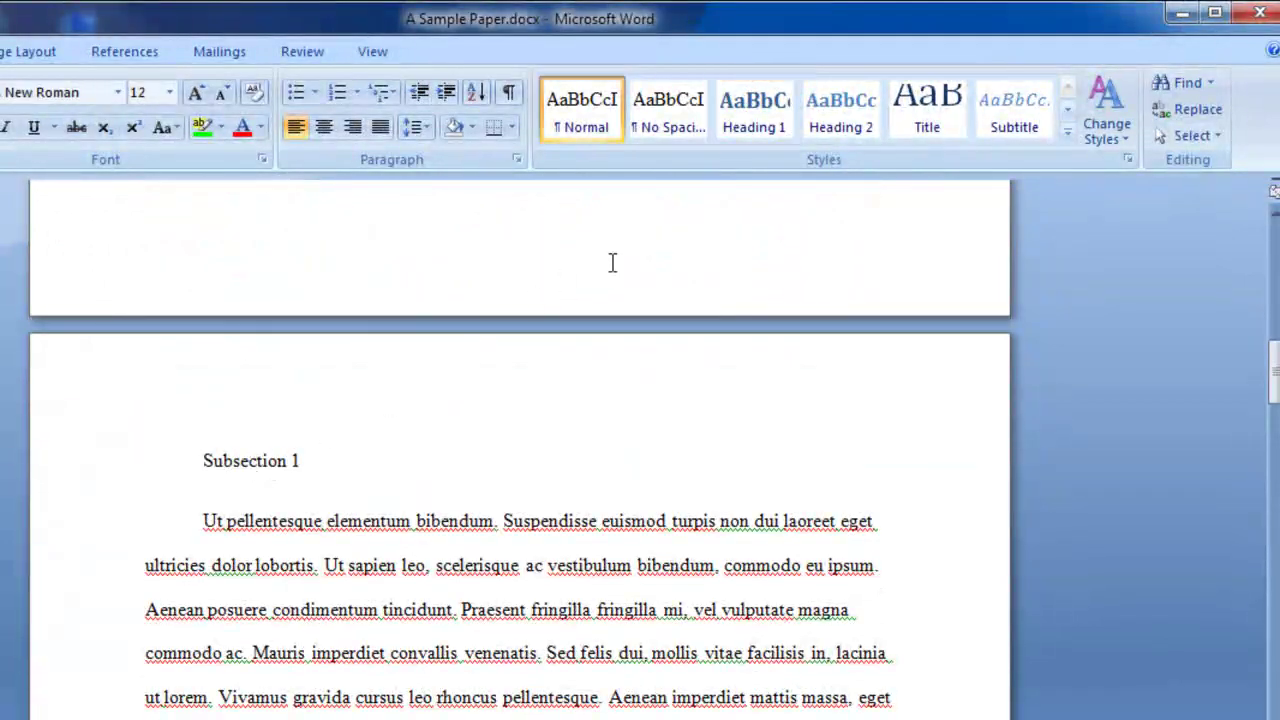
click(850, 115)
Make Subsection 2 a Heading 2 and Section 3 a Heading 1
scroll(626, 363, down, 4)
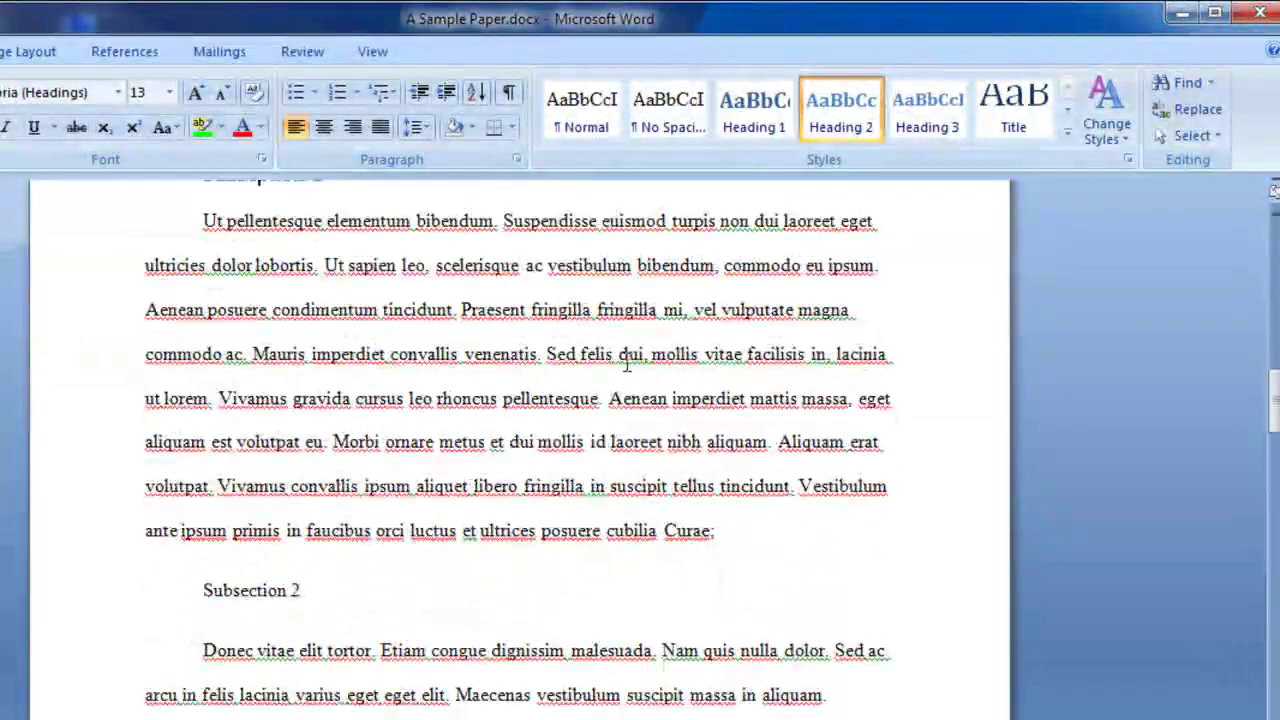
scroll(345, 458, down, 2)
click(251, 475)
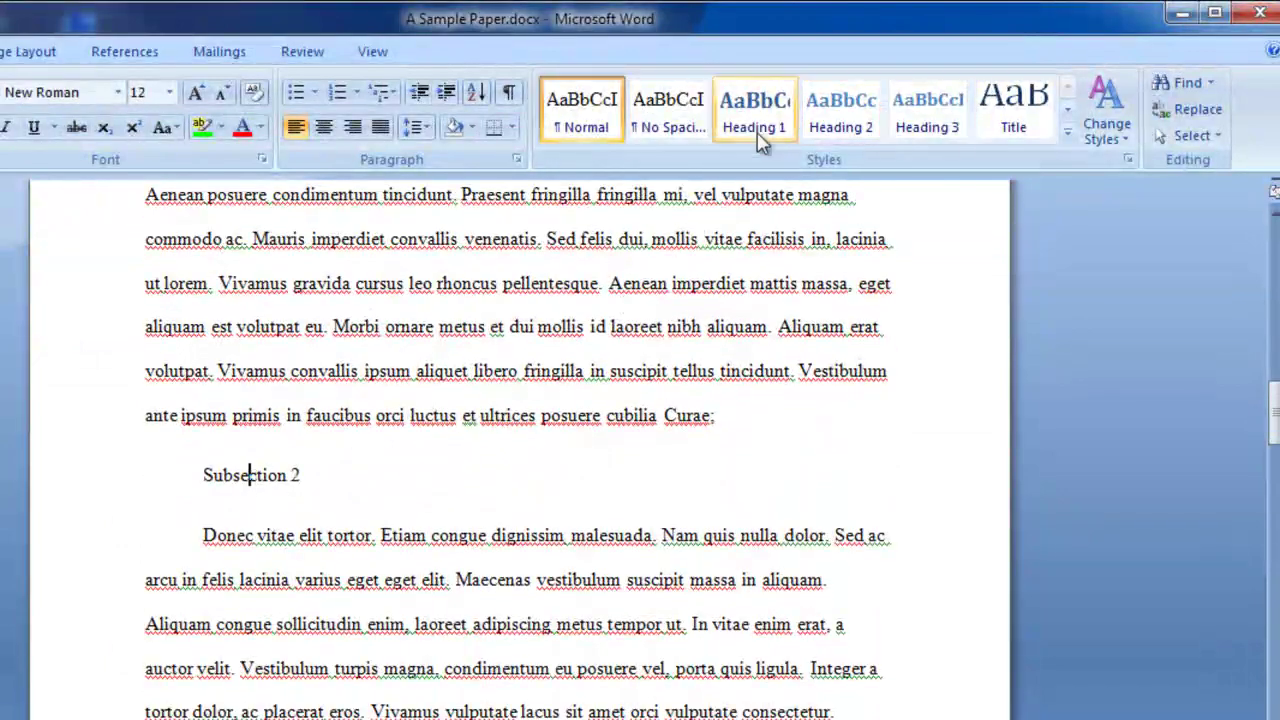
click(845, 106)
scroll(569, 390, down, 3)
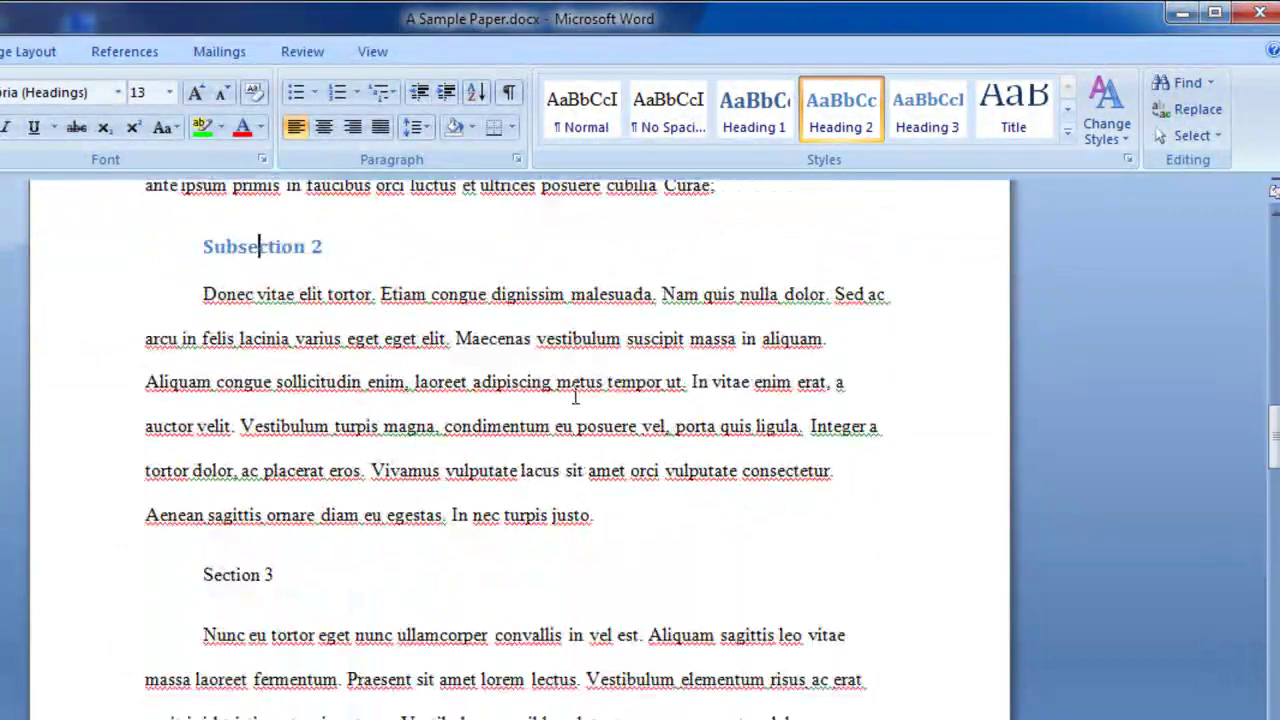
click(236, 460)
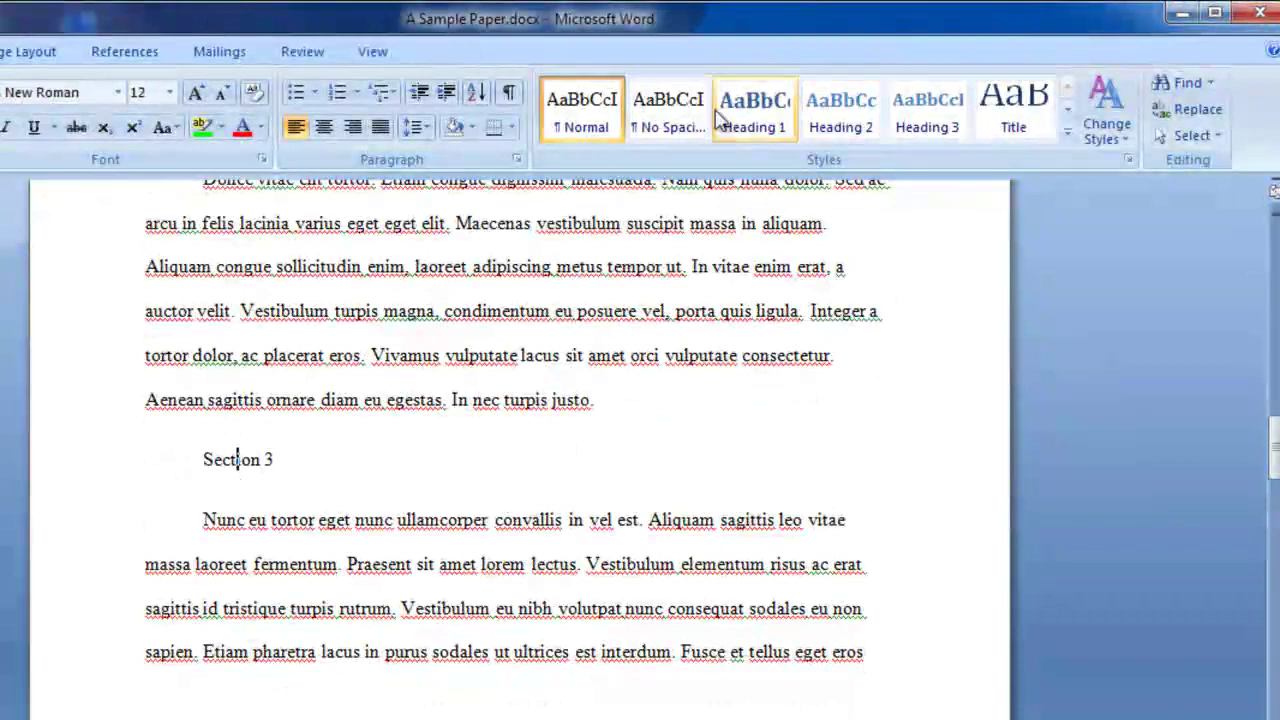
click(755, 106)
Scroll through the paper to review the new headings and return to the title line
scroll(601, 347, down, 10)
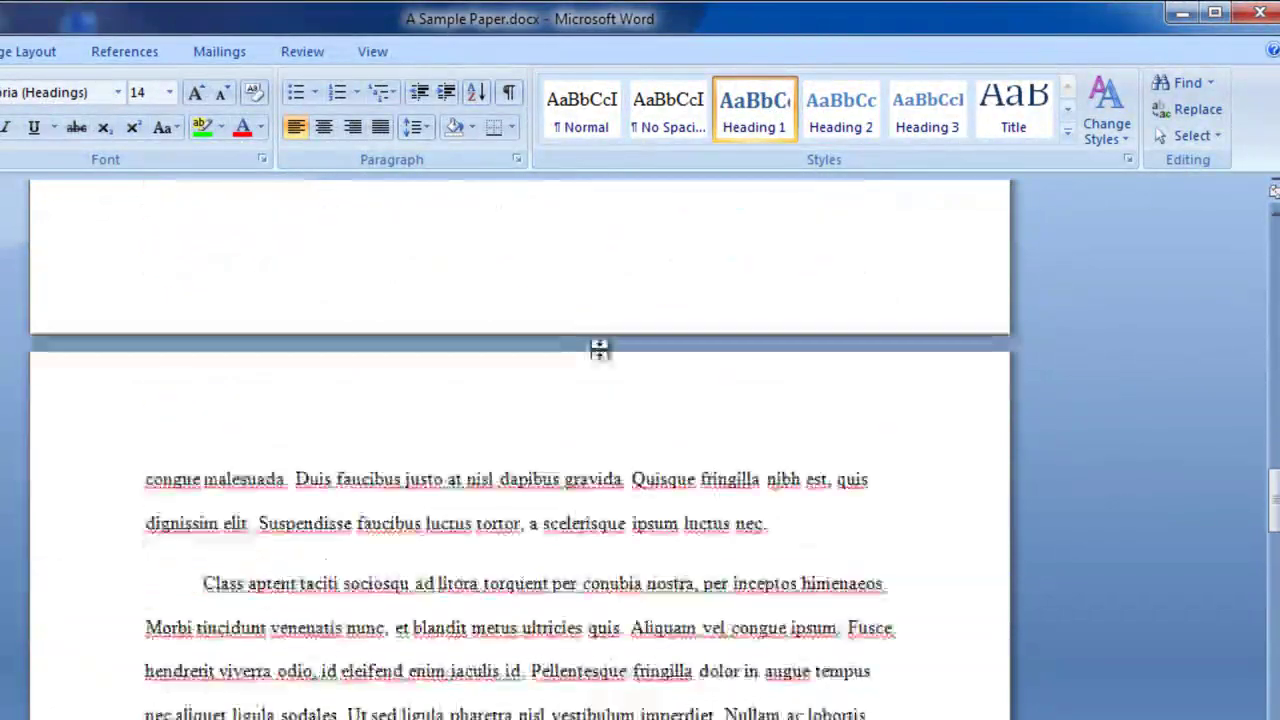
scroll(601, 347, down, 4)
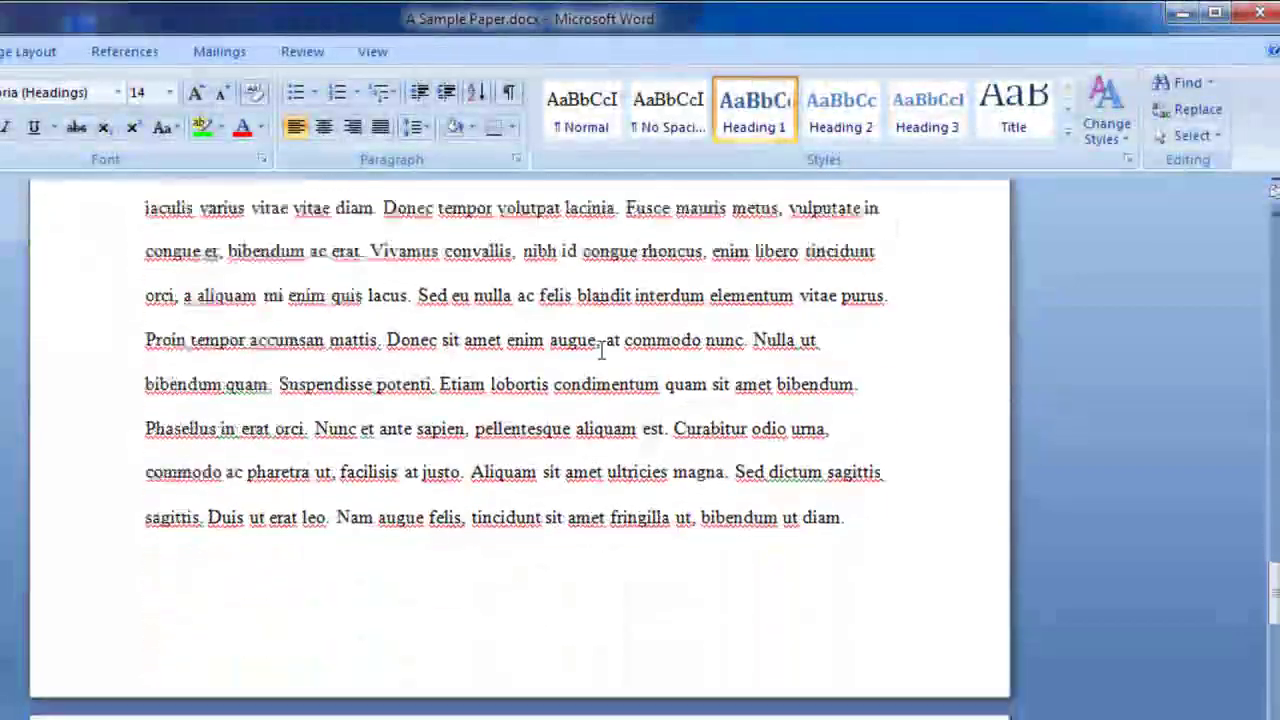
scroll(601, 348, up, 6)
scroll(601, 349, up, 10)
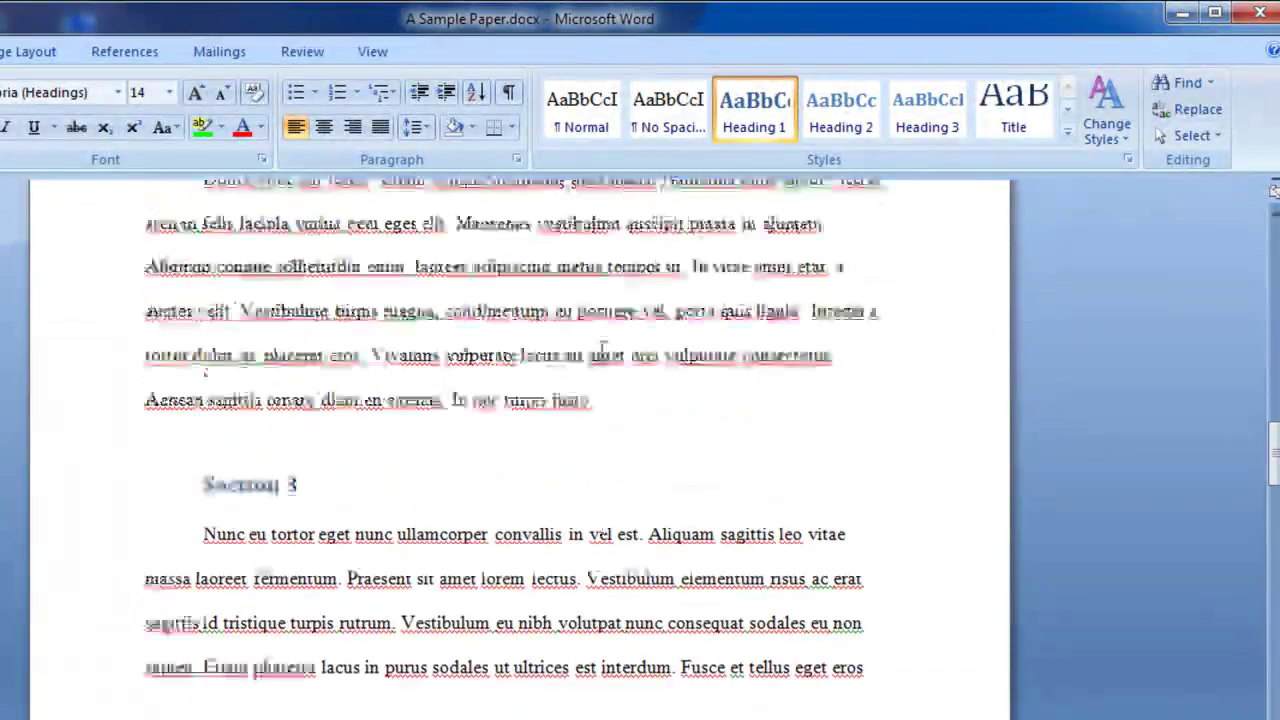
scroll(601, 349, up, 12)
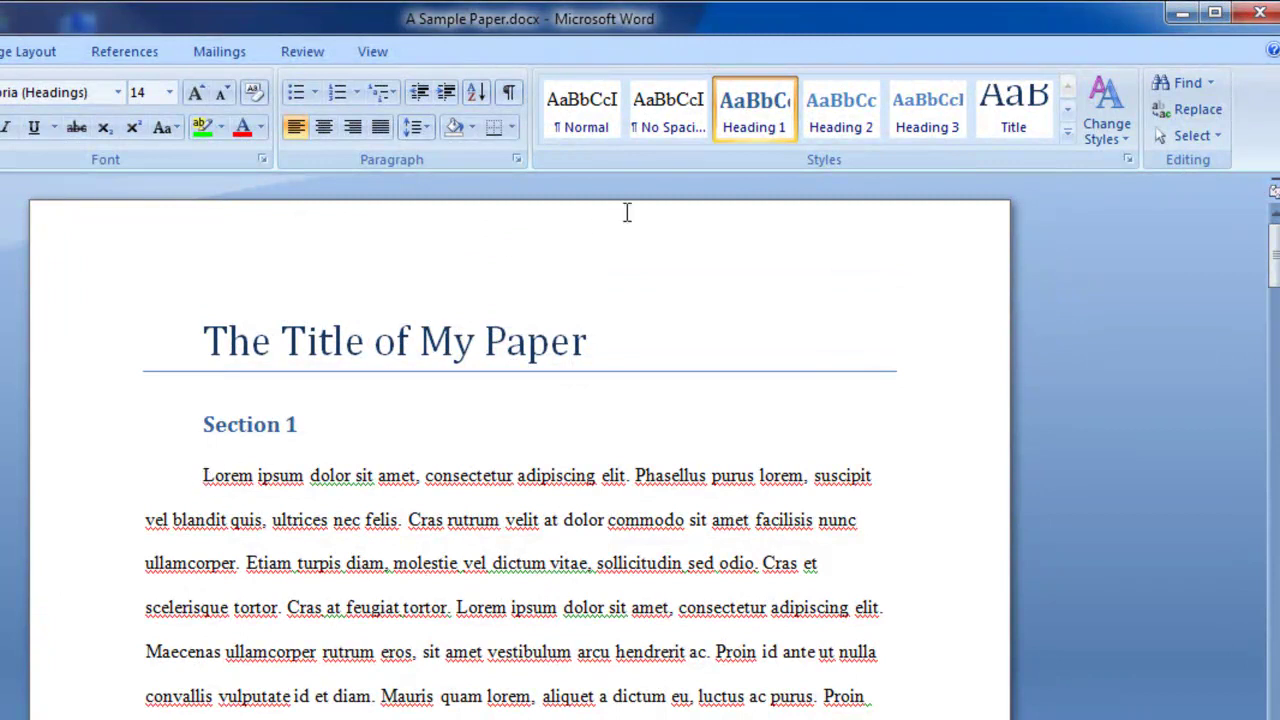
scroll(486, 371, down, 10)
scroll(487, 375, up, 3)
scroll(487, 372, up, 8)
click(318, 340)
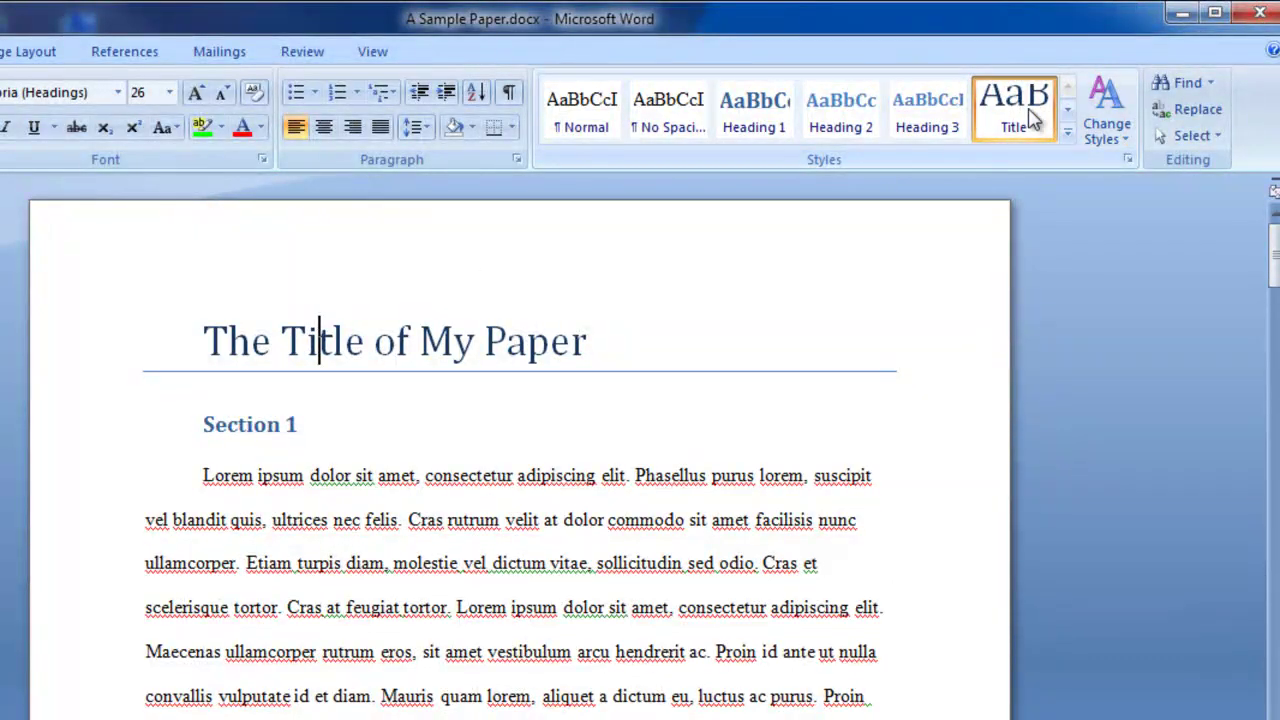
Set the Title style's special indent to (none) so the title sits flush left
right_click(1012, 124)
click(957, 157)
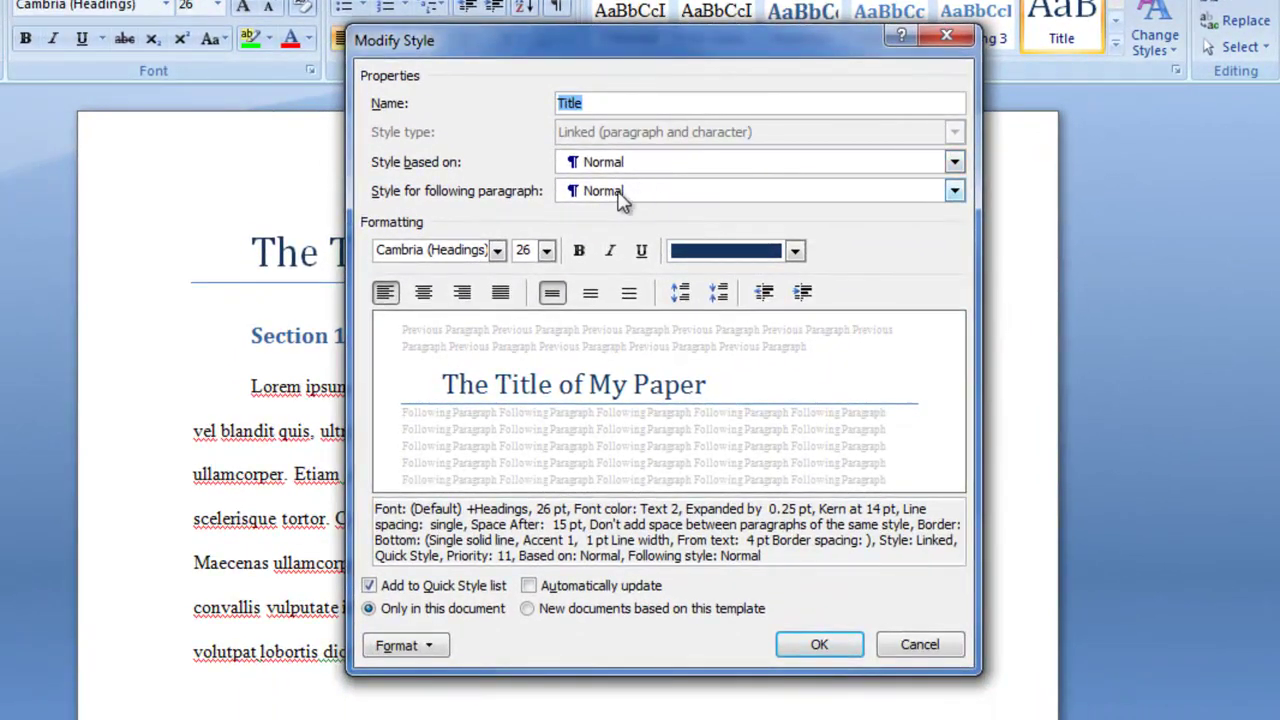
click(438, 648)
click(440, 455)
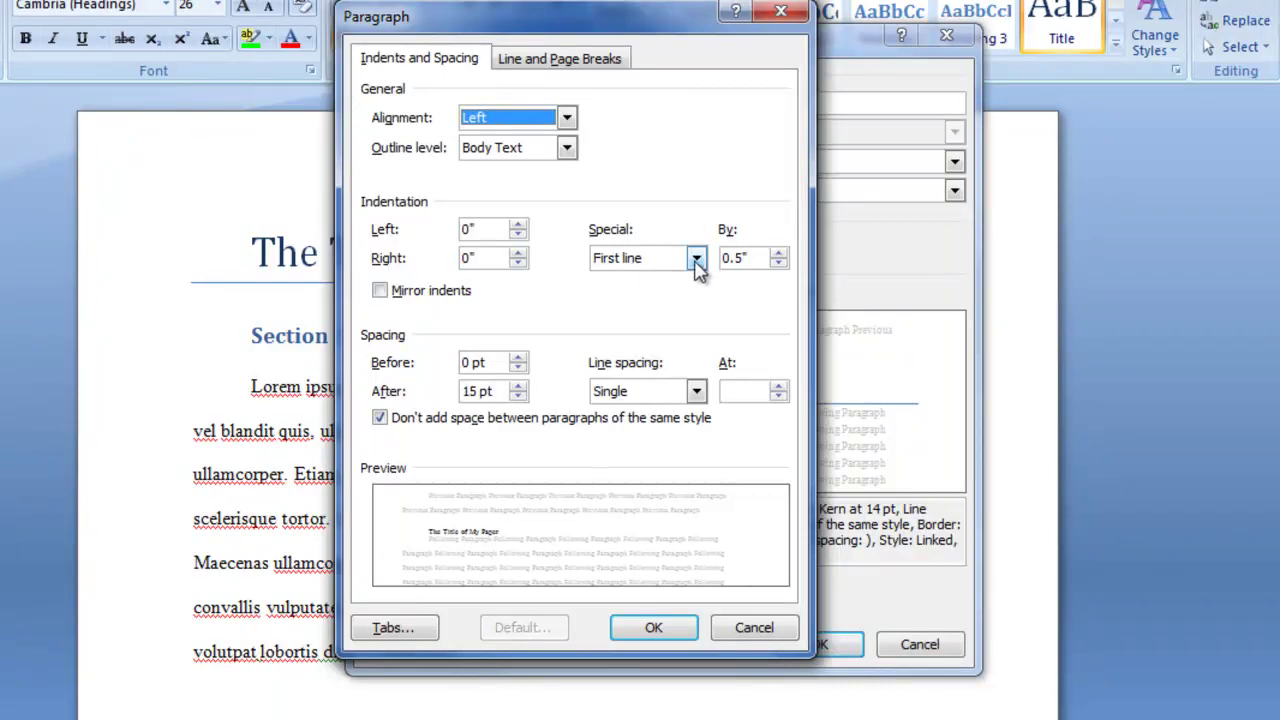
click(696, 258)
click(652, 284)
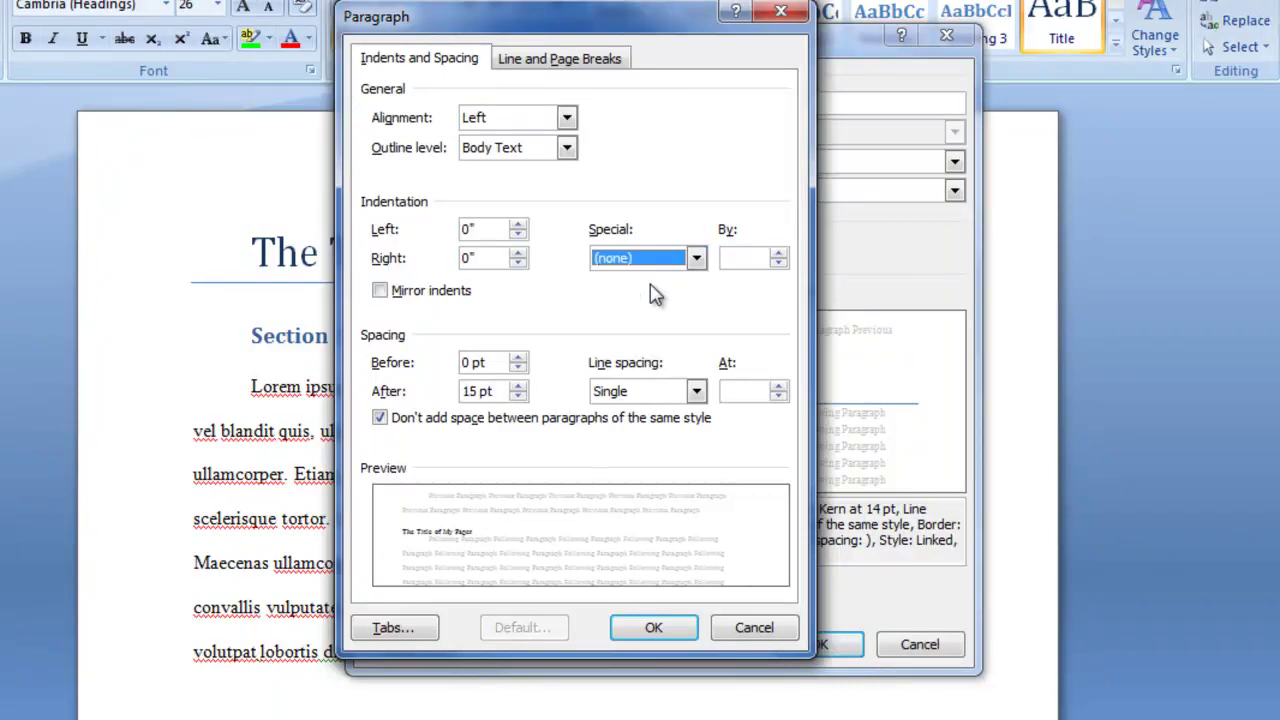
click(655, 627)
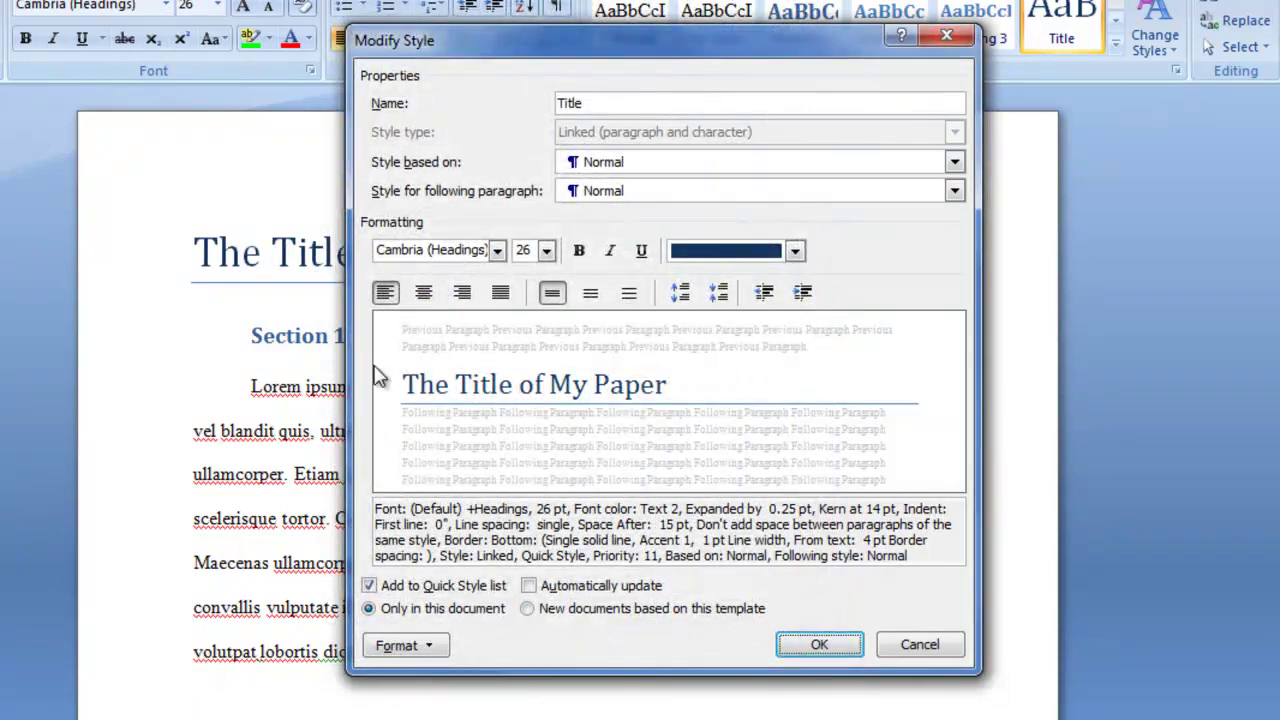
click(818, 646)
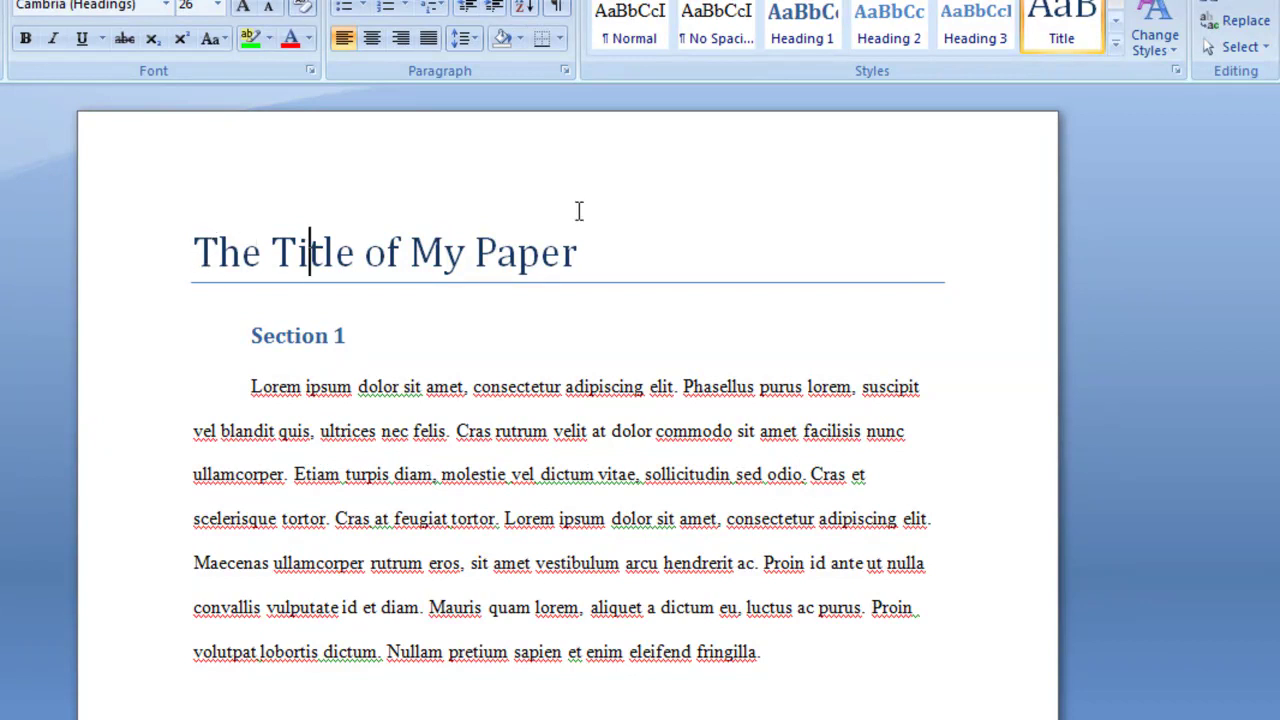
Change the Title style's alignment to centered
right_click(1060, 30)
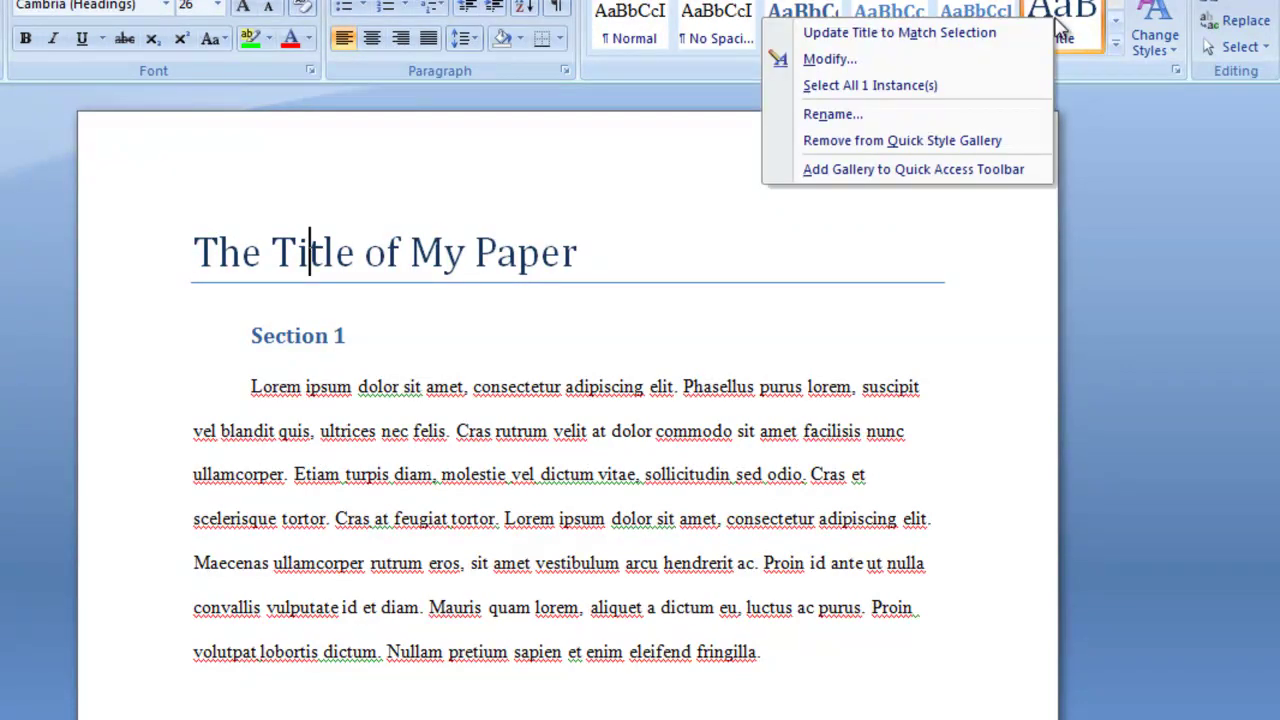
click(866, 59)
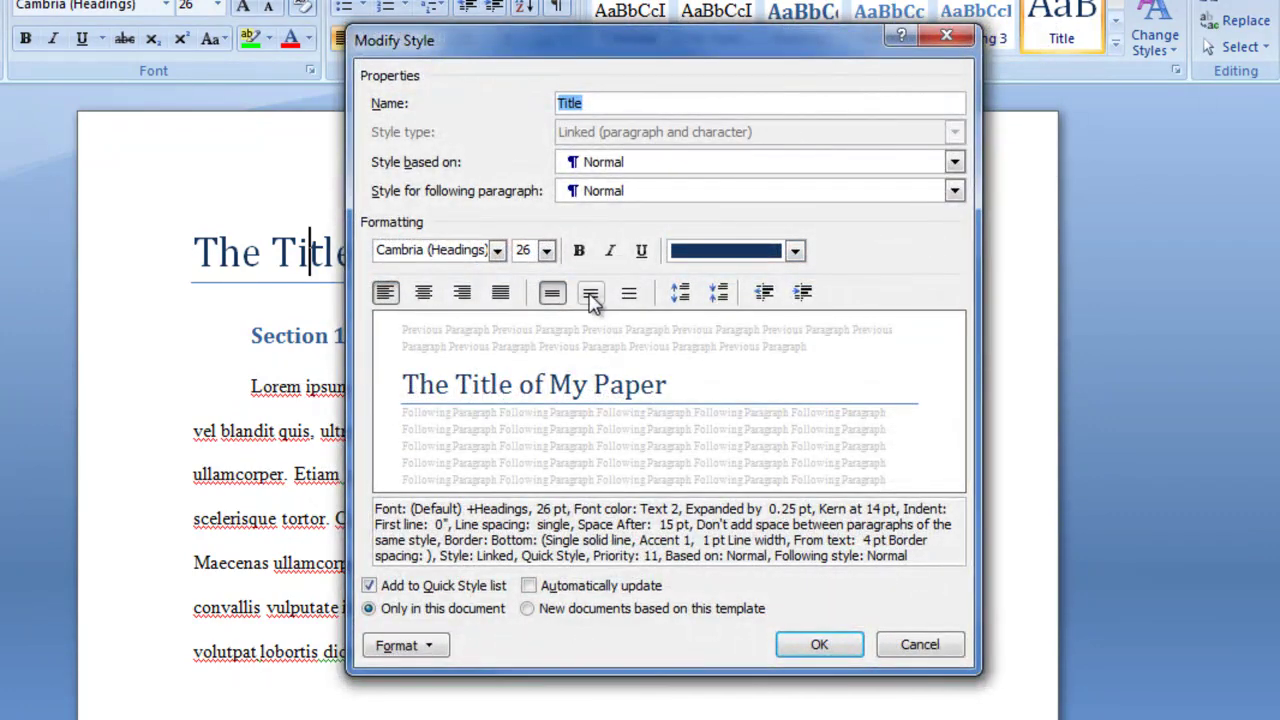
click(424, 293)
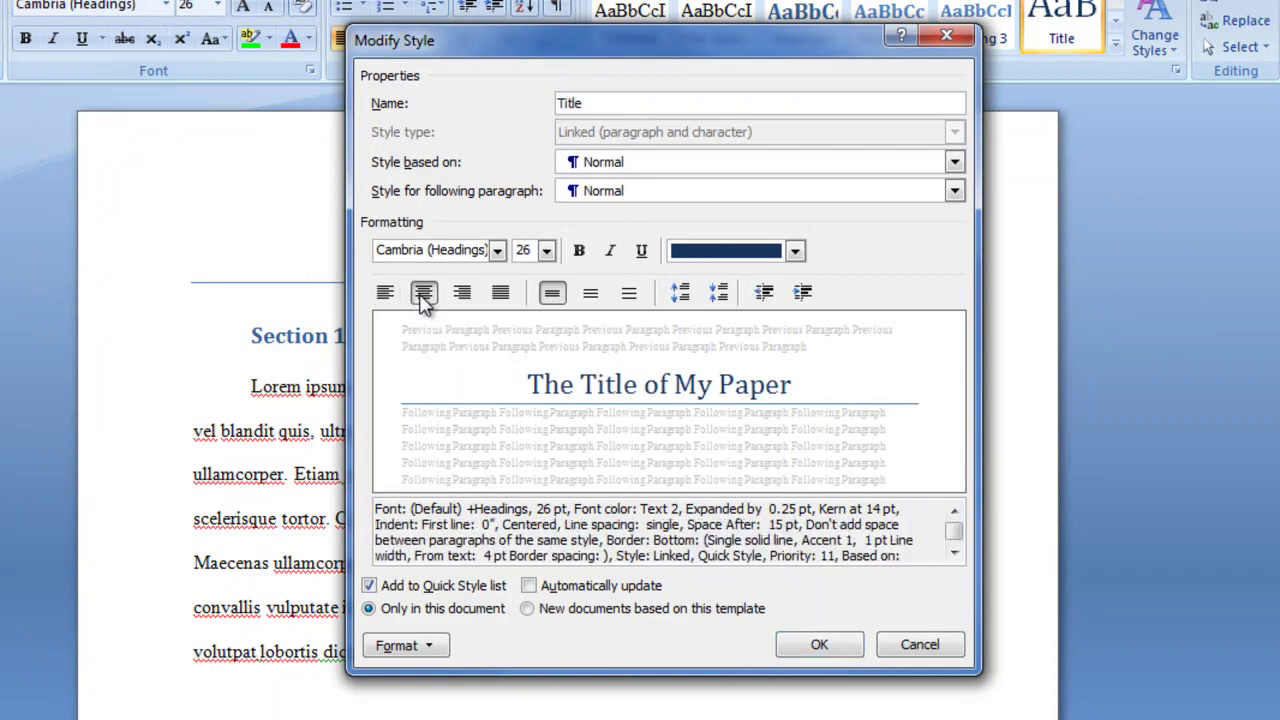
click(820, 645)
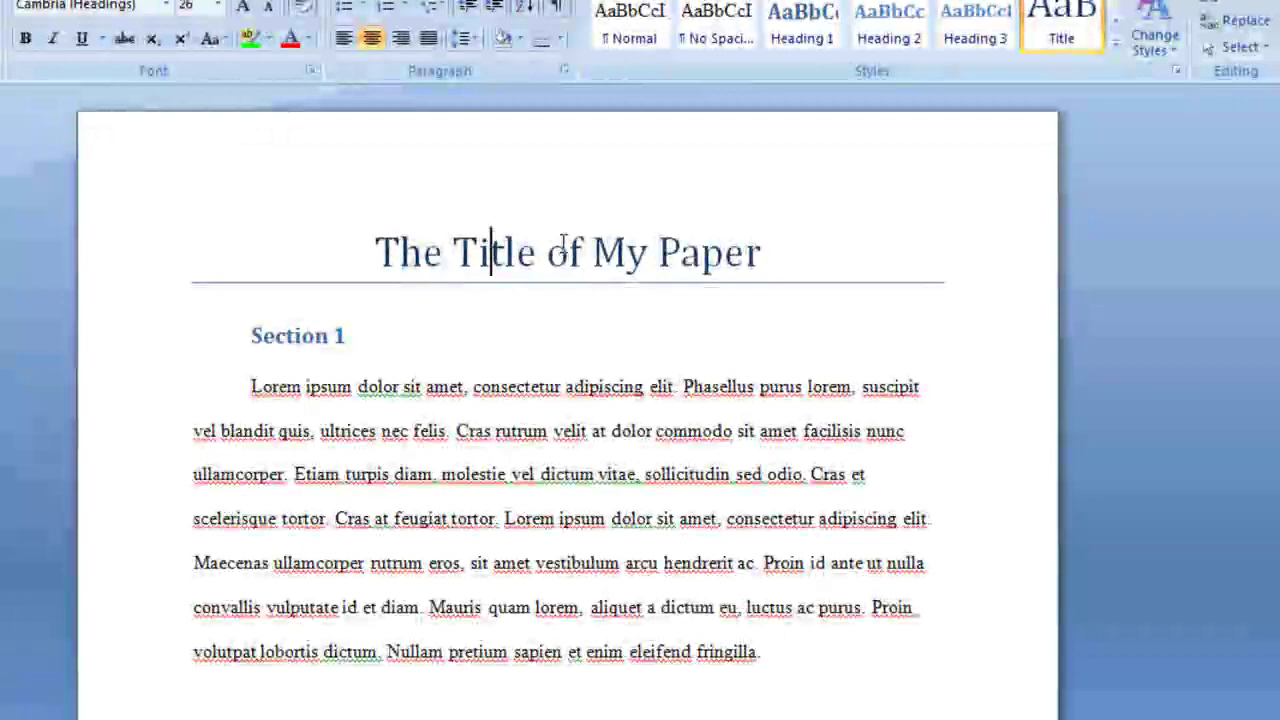
Set the Heading 1 style's special indent to (none)
click(297, 337)
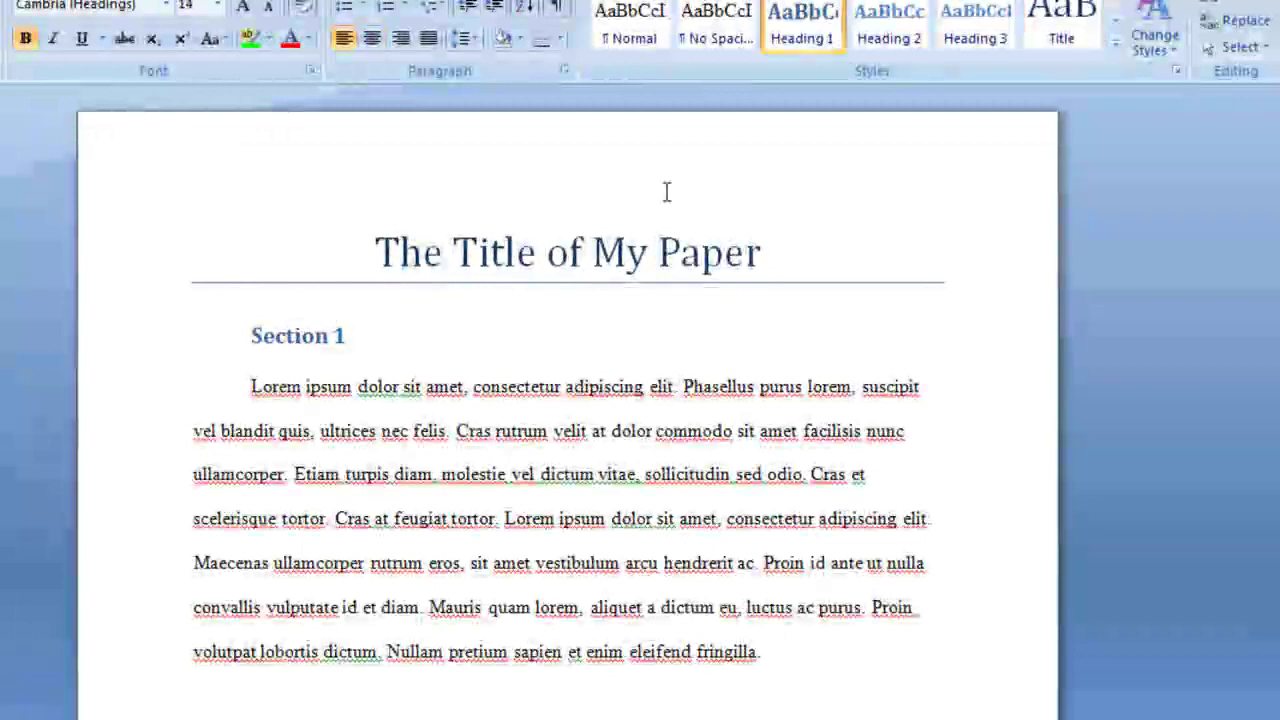
right_click(796, 22)
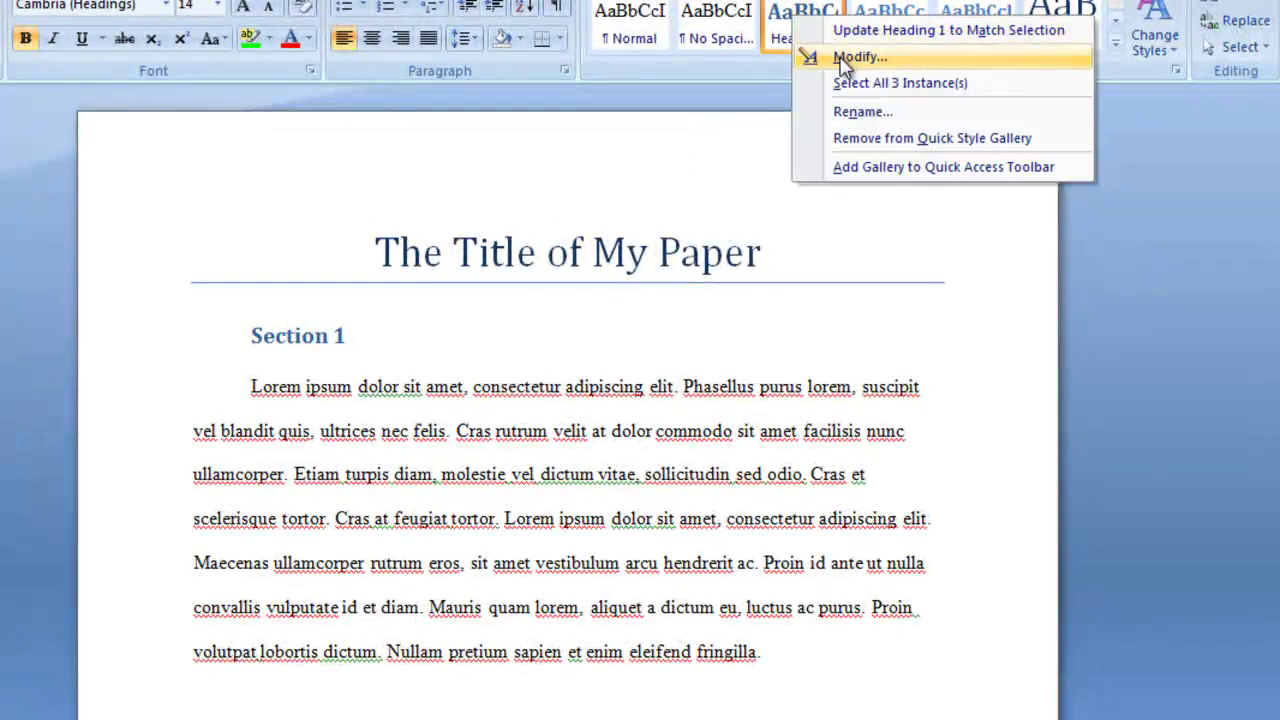
click(822, 56)
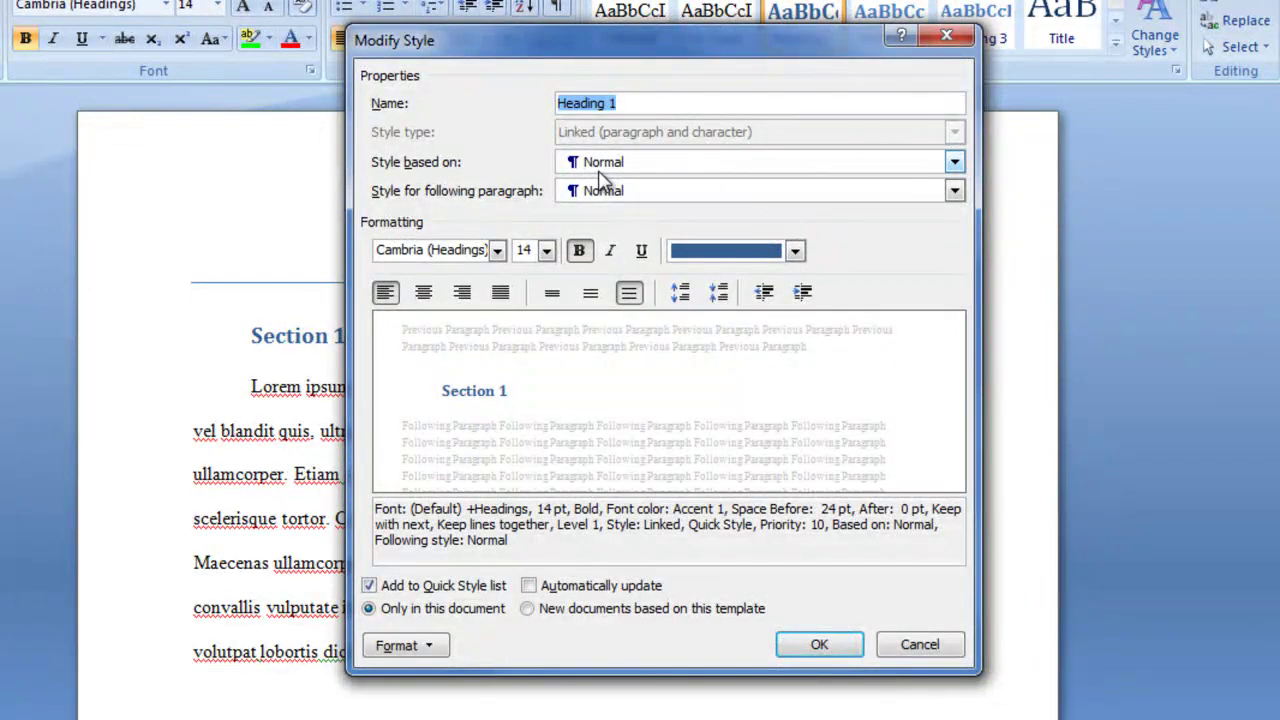
click(419, 648)
click(440, 451)
click(697, 258)
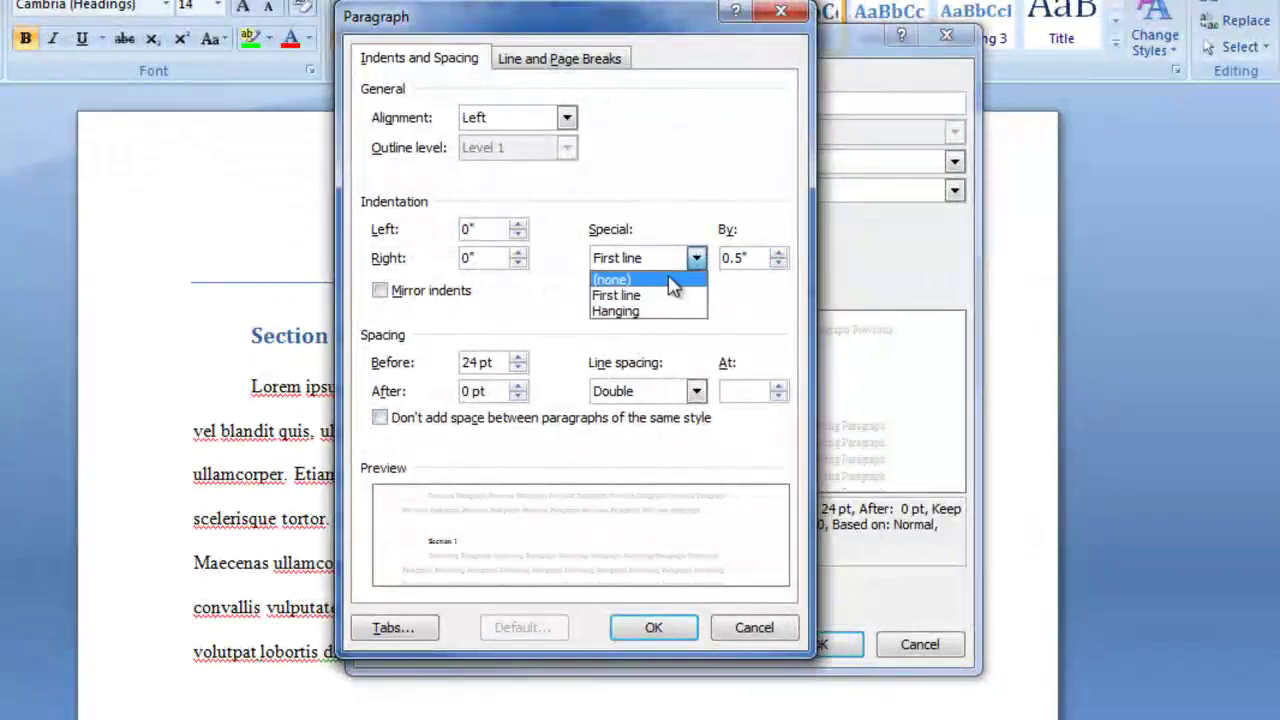
click(665, 282)
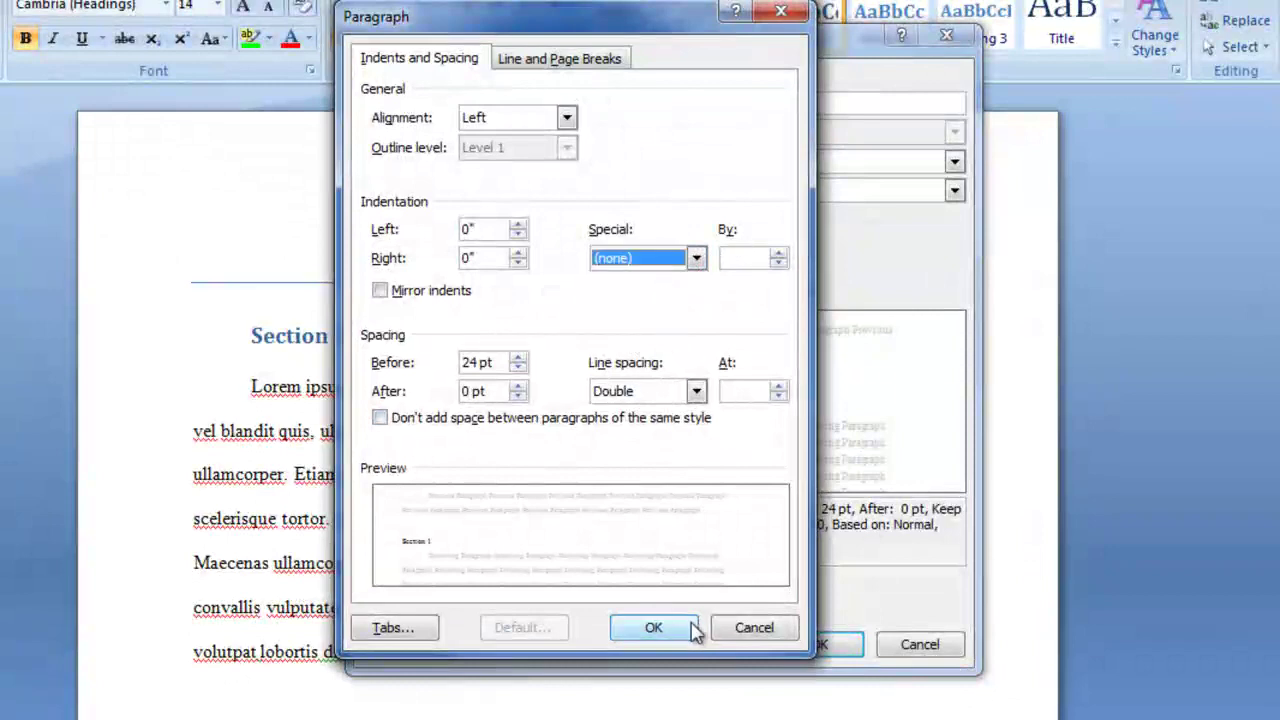
click(656, 636)
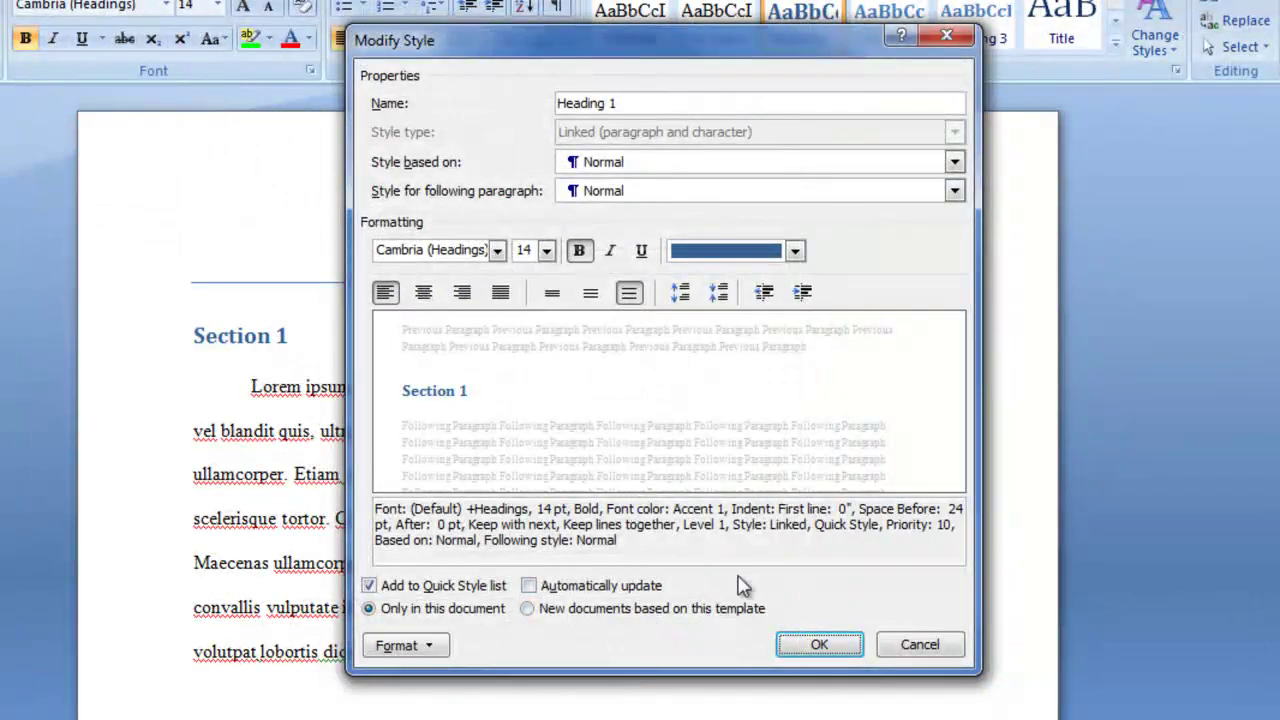
click(812, 645)
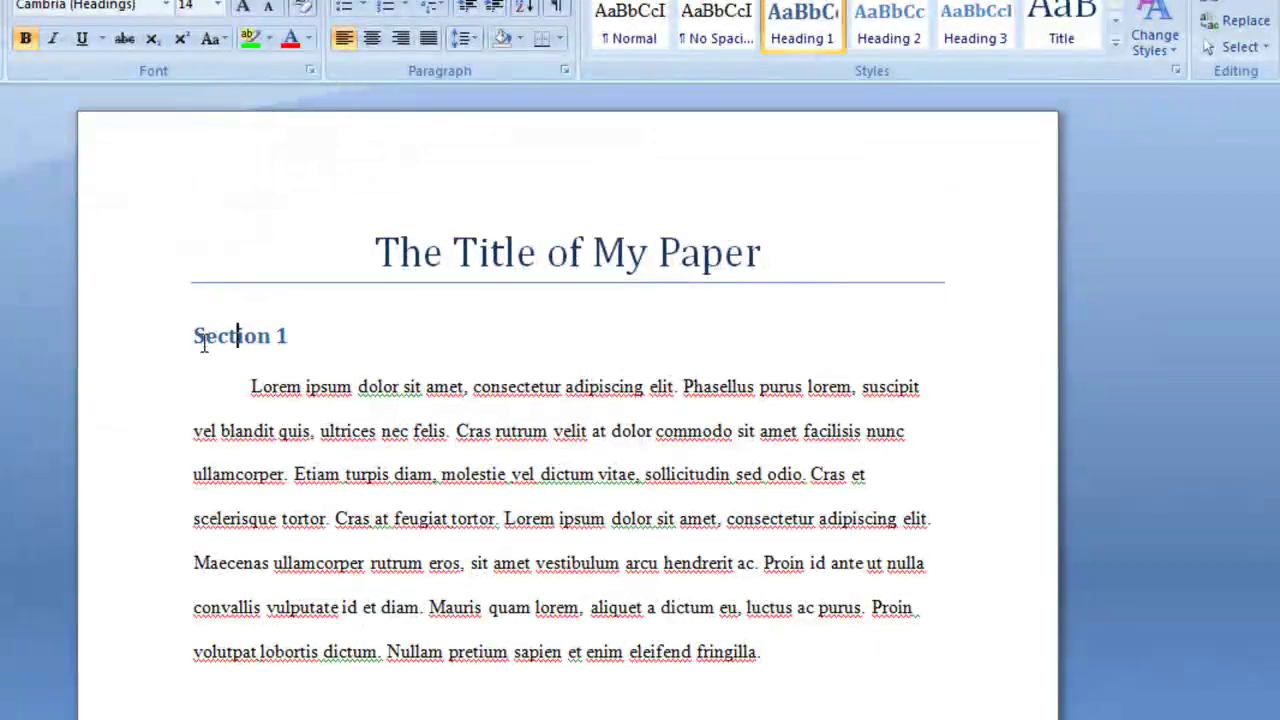
Scroll through the paper to check the flush-left Section headings
scroll(203, 343, down, 1)
scroll(237, 295, down, 2)
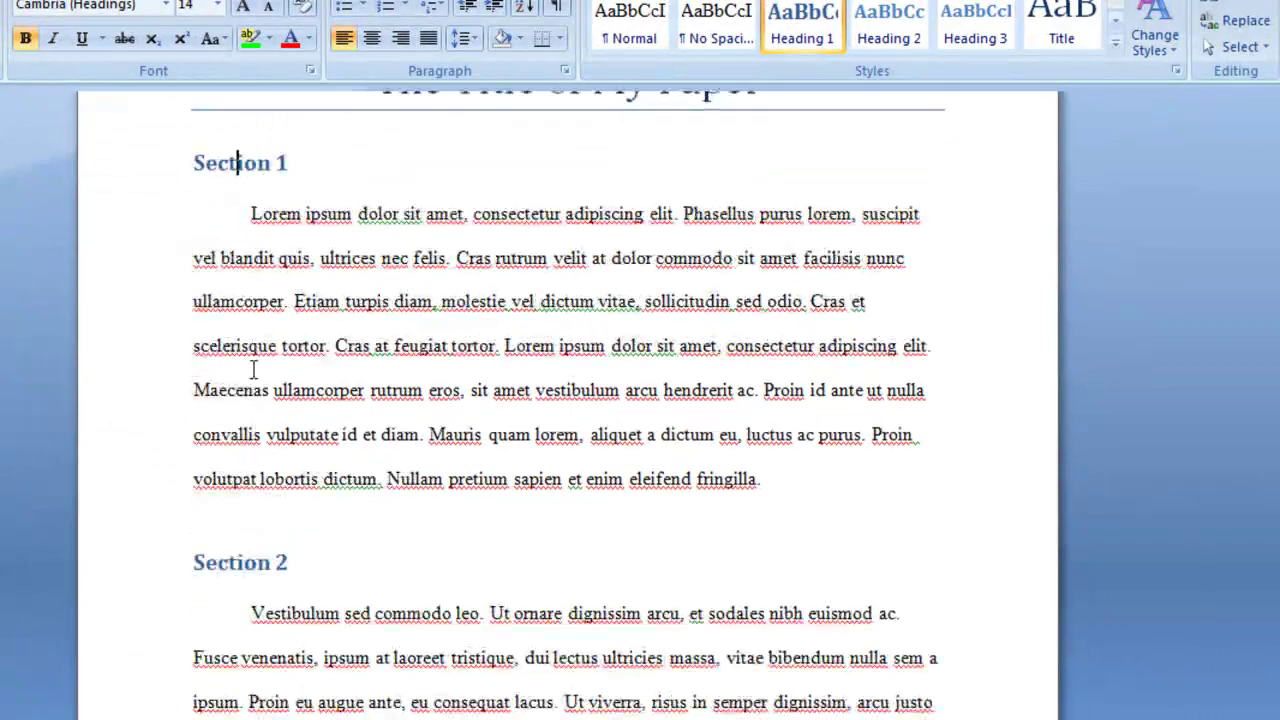
scroll(260, 580, down, 4)
scroll(261, 578, down, 18)
scroll(261, 578, down, 6)
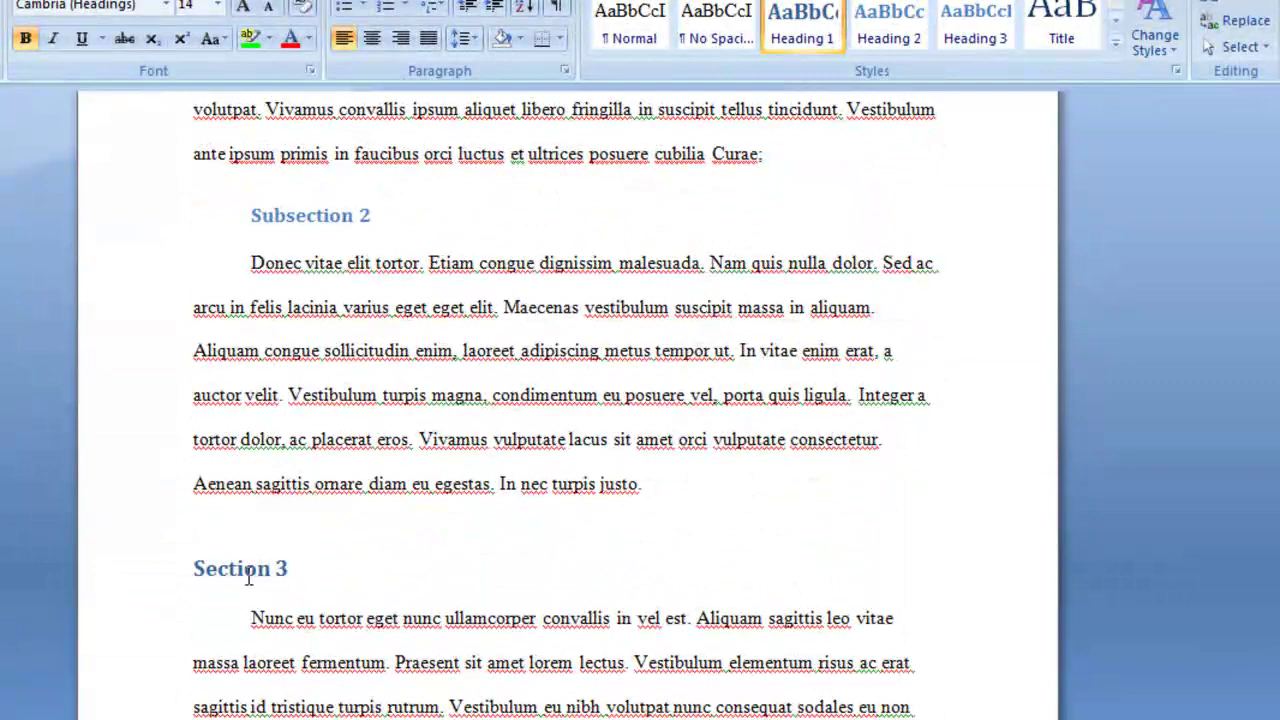
scroll(302, 311, up, 1)
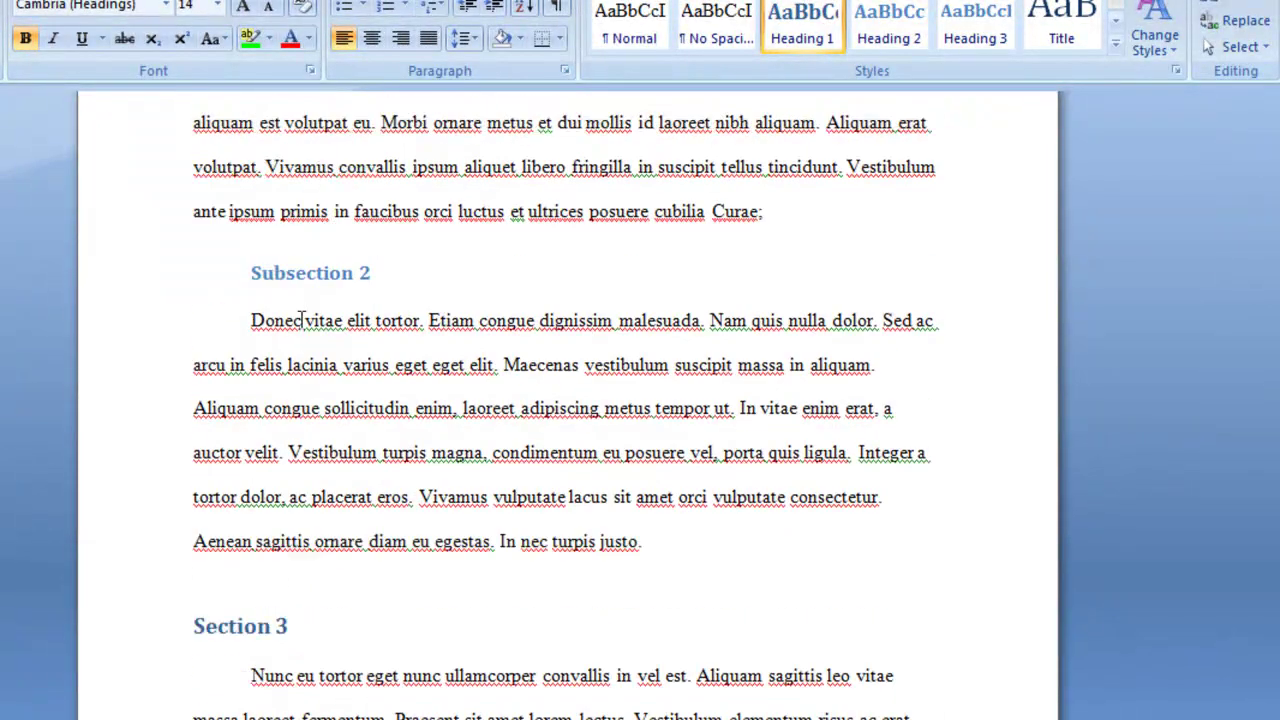
scroll(313, 286, up, 7)
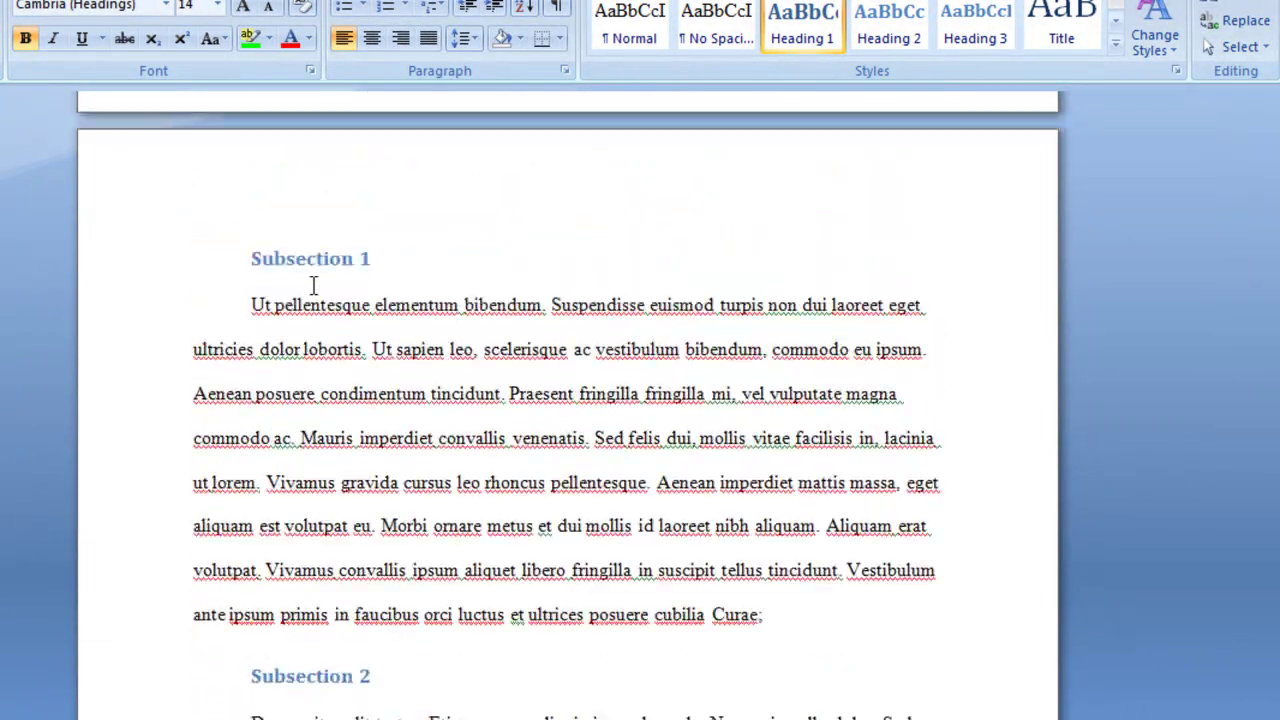
scroll(313, 286, up, 1)
Set the Heading 2 style's special indent to (none)
click(307, 316)
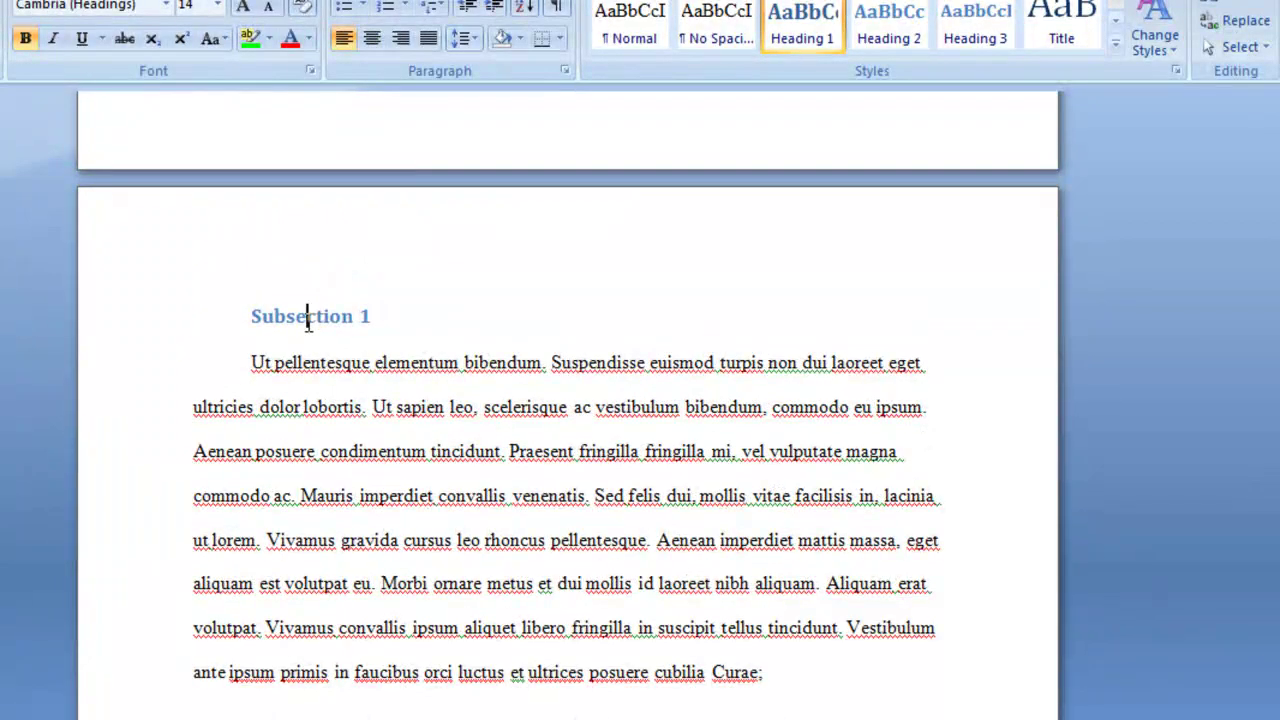
right_click(878, 15)
click(900, 45)
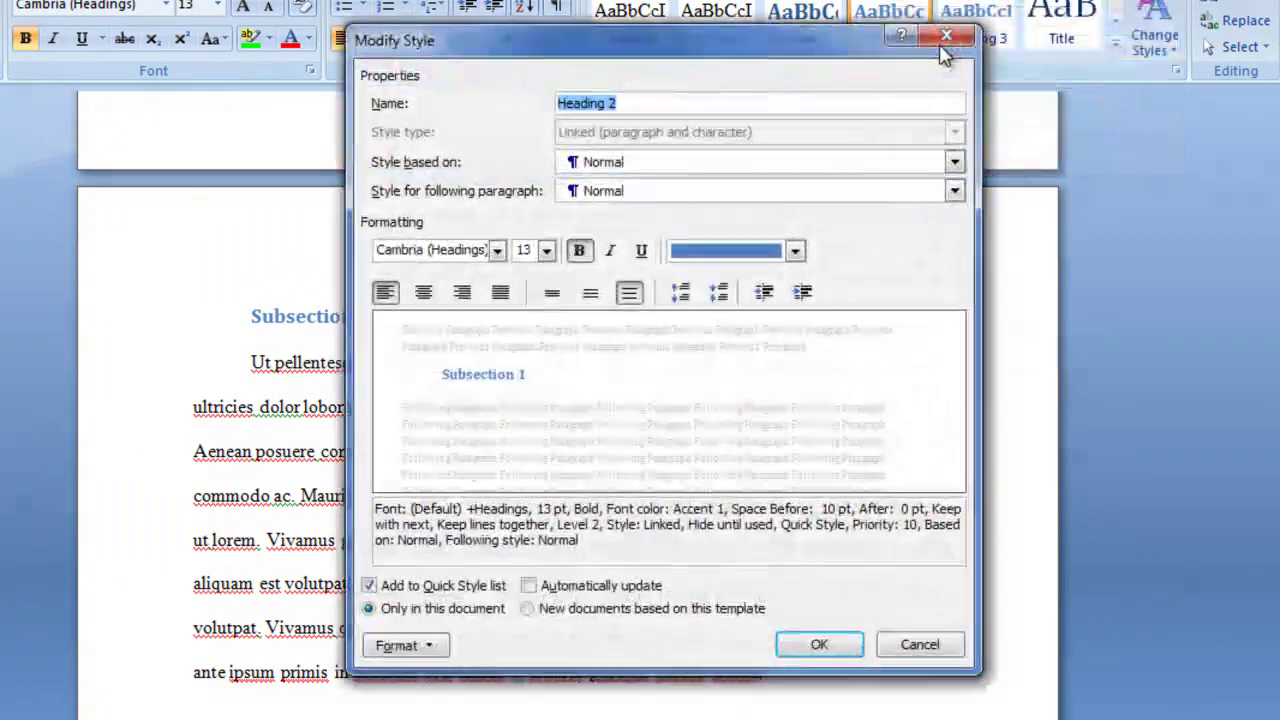
click(425, 646)
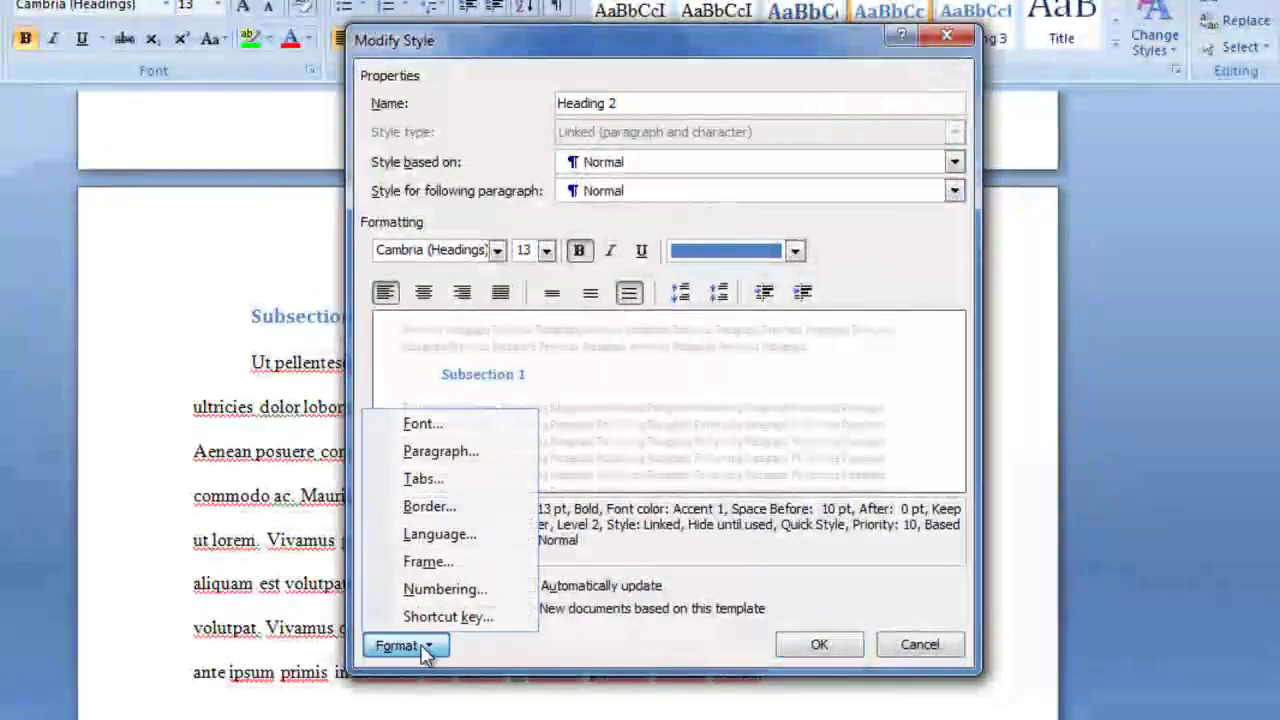
click(423, 454)
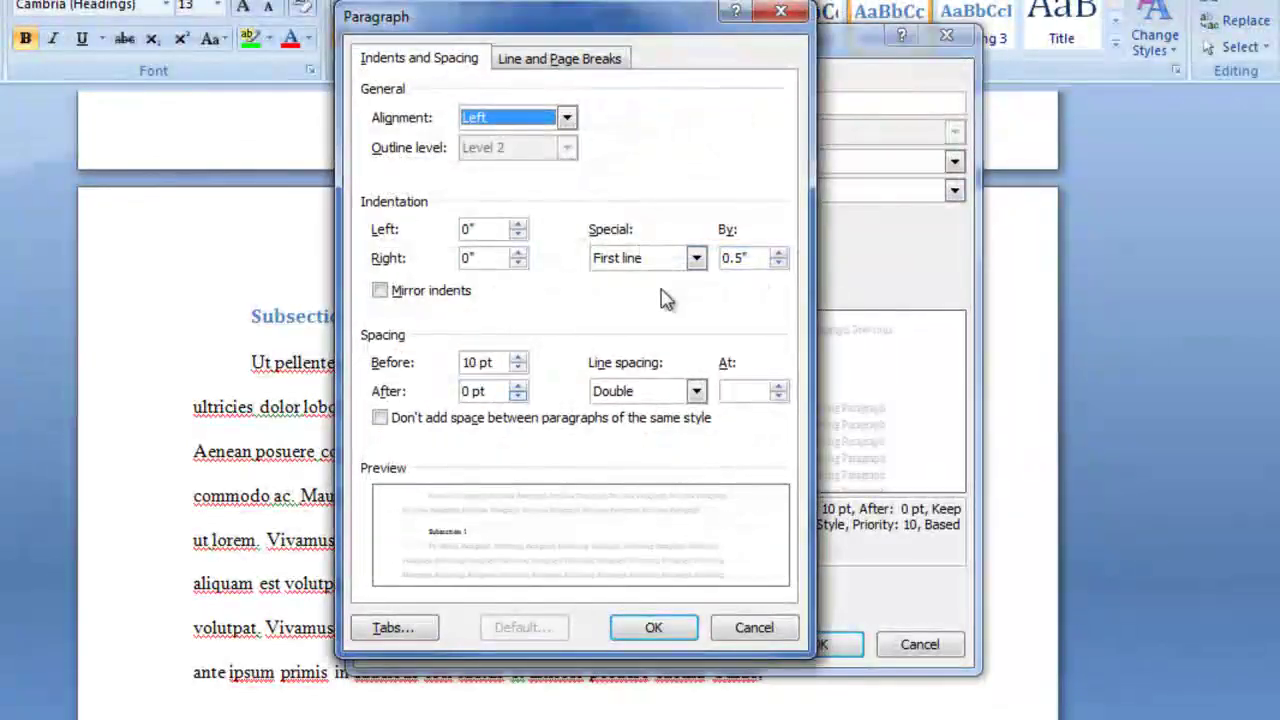
click(696, 258)
click(666, 279)
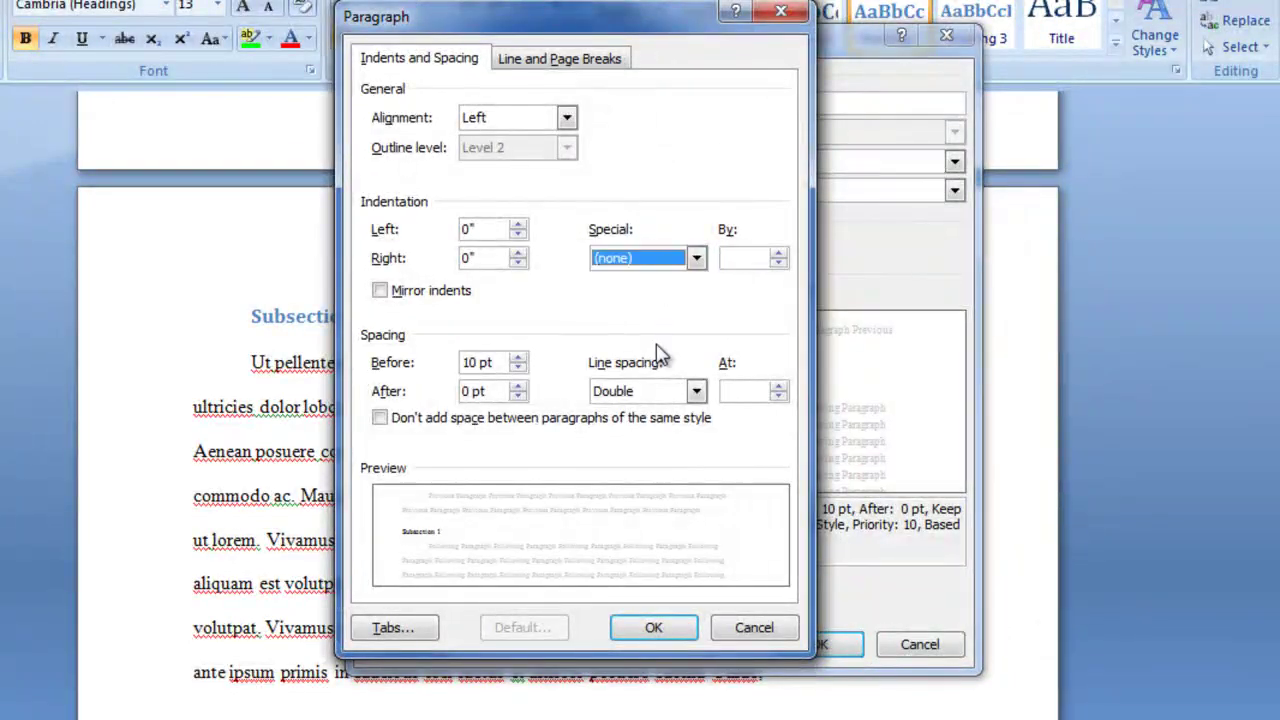
click(653, 627)
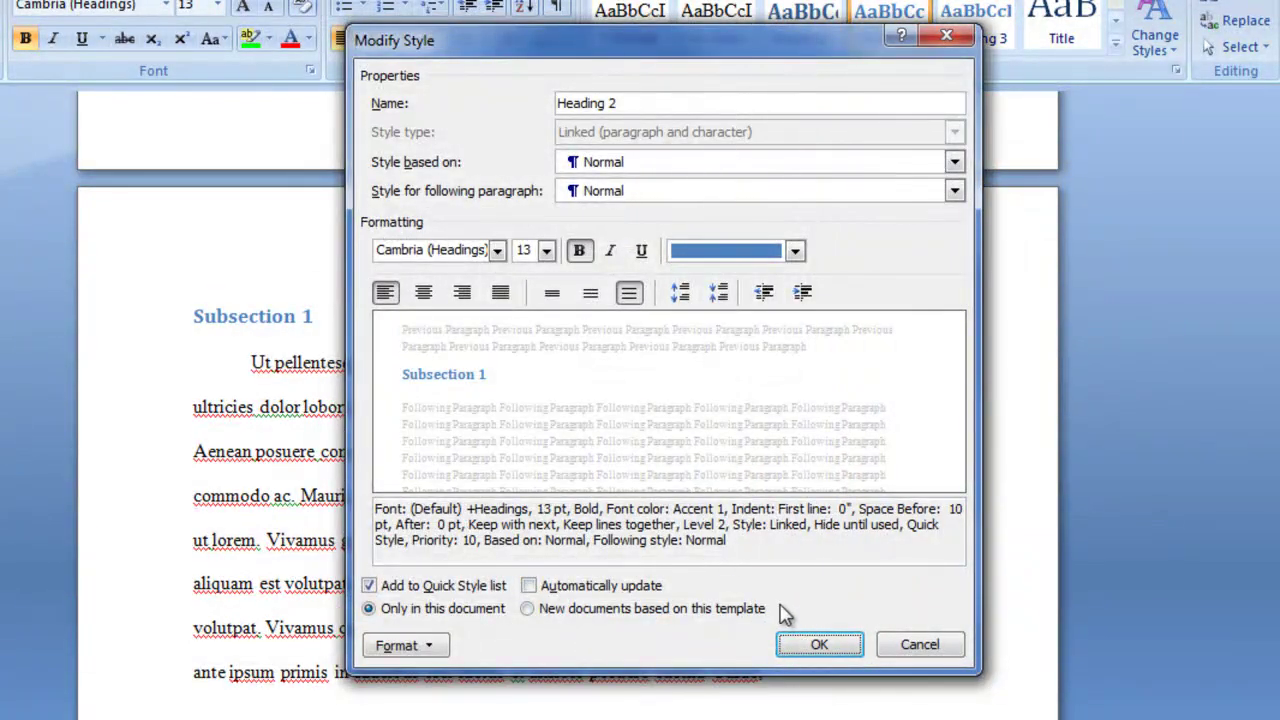
click(819, 644)
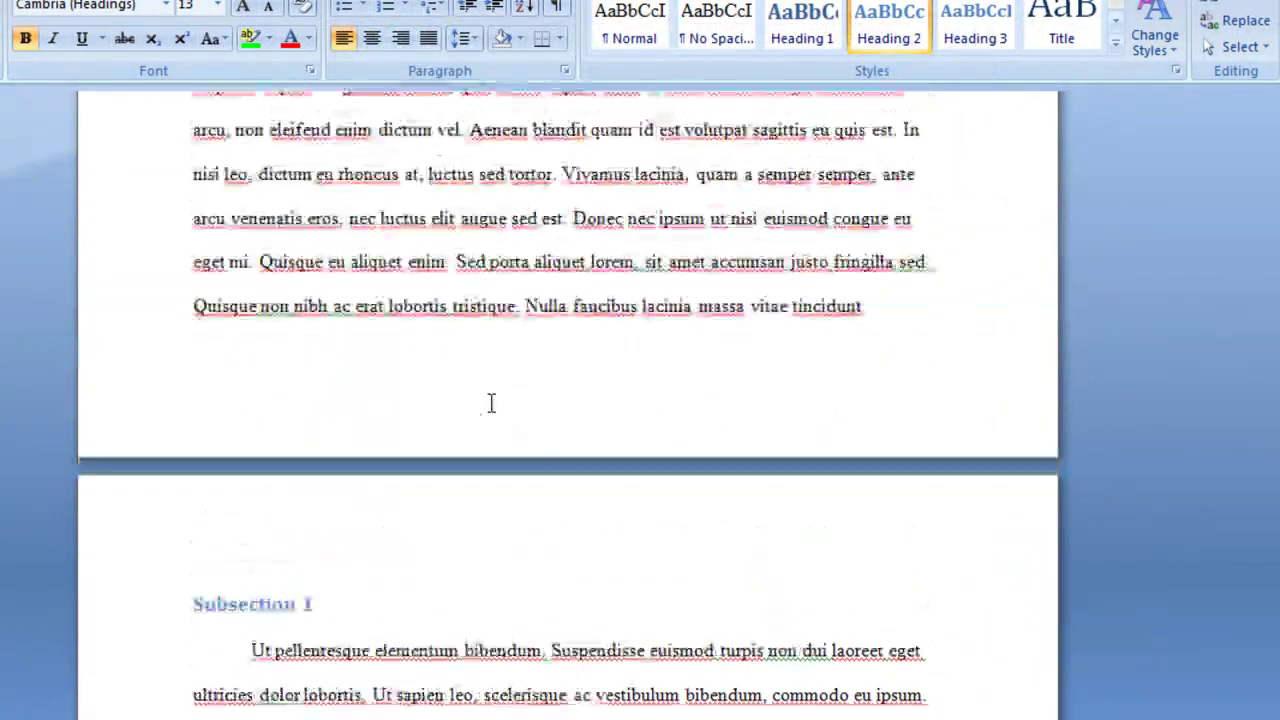
Scroll through the paper to check the flush-left Subsection headings
scroll(491, 403, up, 6)
scroll(465, 392, down, 4)
scroll(465, 392, down, 5)
scroll(285, 453, down, 4)
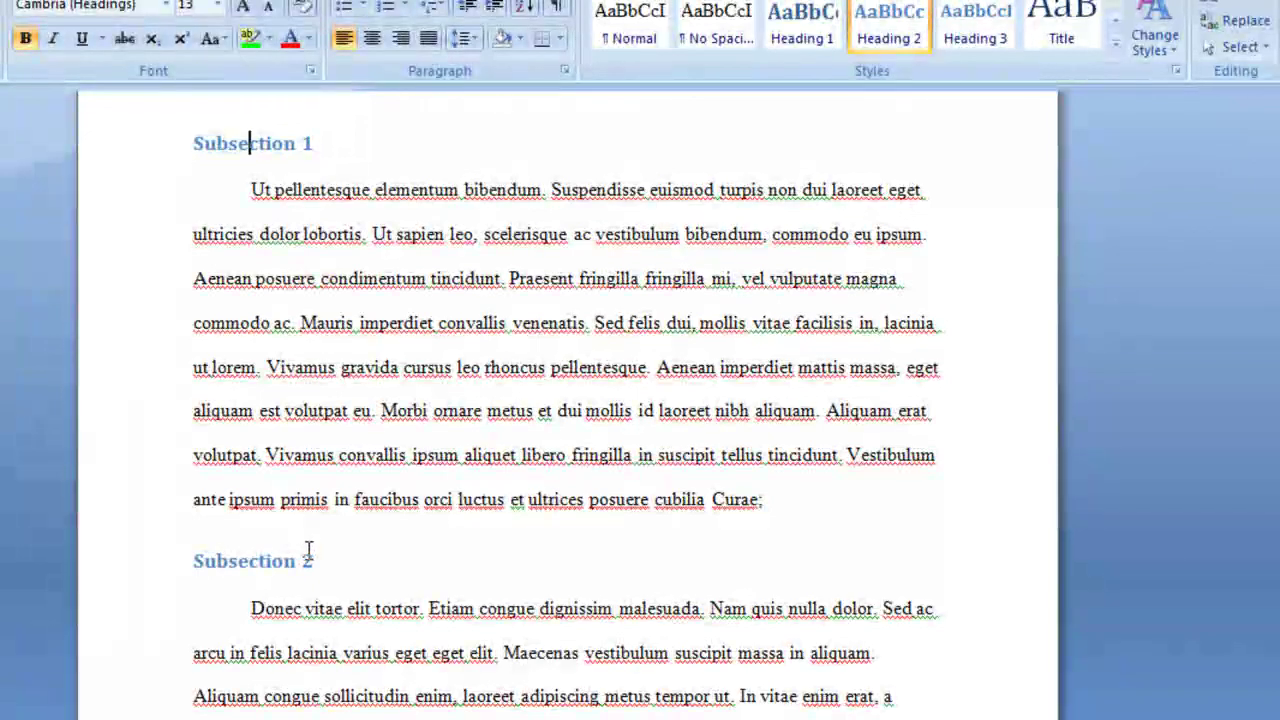
scroll(308, 551, up, 15)
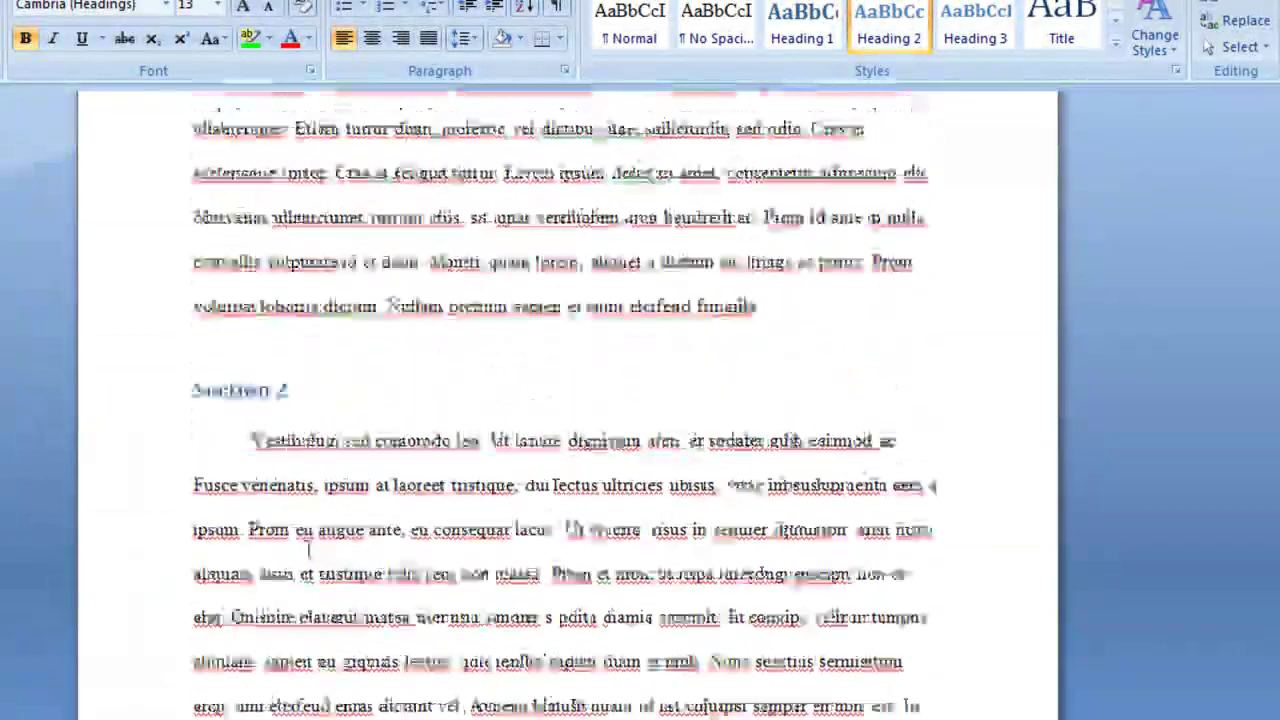
scroll(308, 551, up, 4)
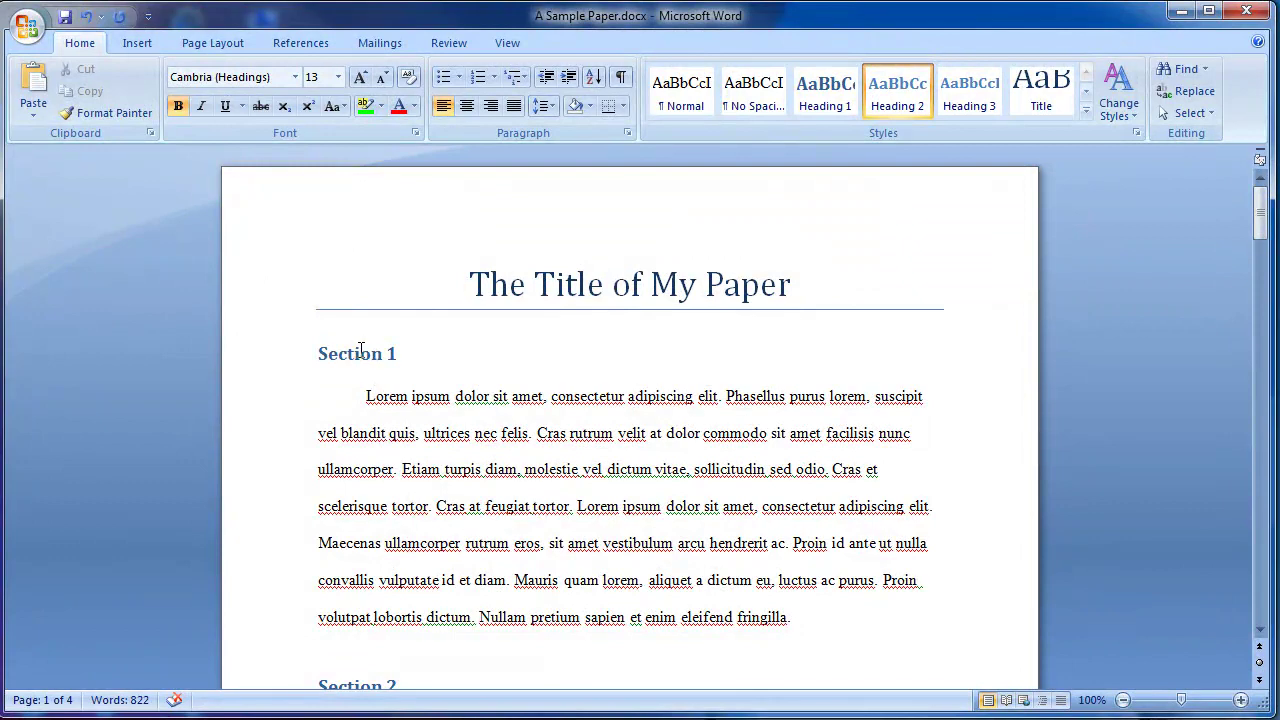
Change the Heading 1 style's font colour to green
click(360, 352)
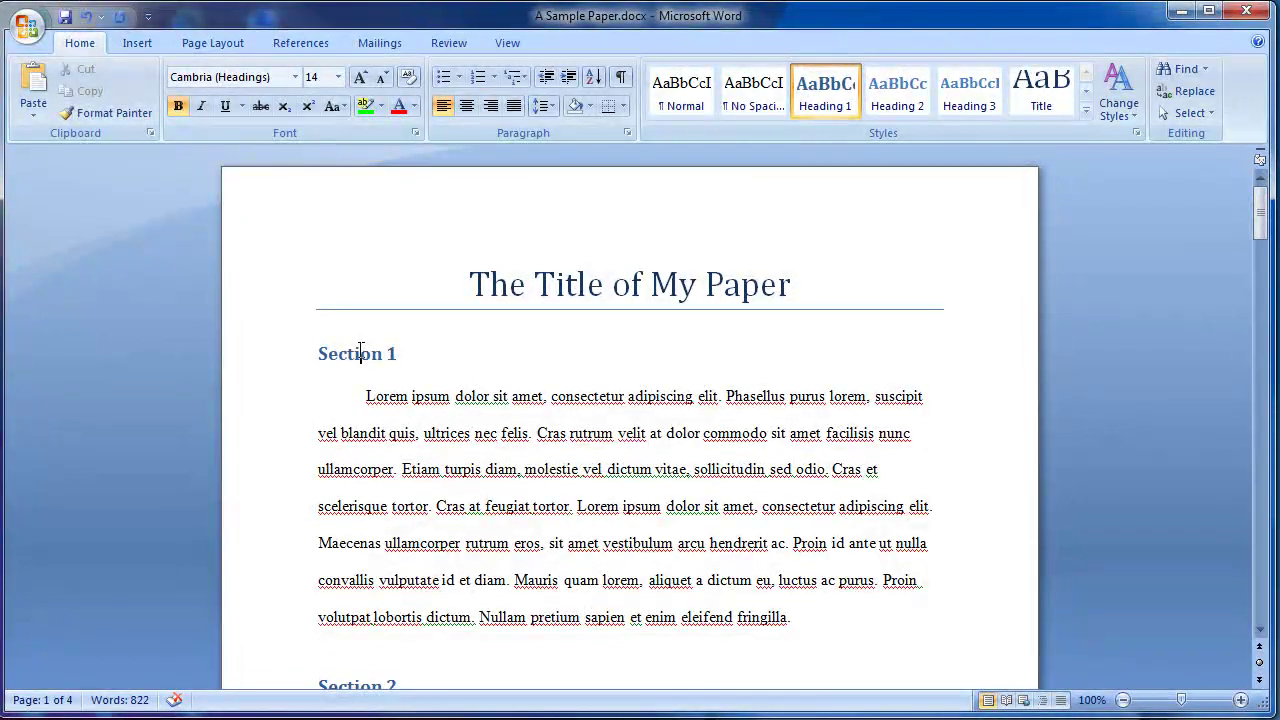
right_click(820, 97)
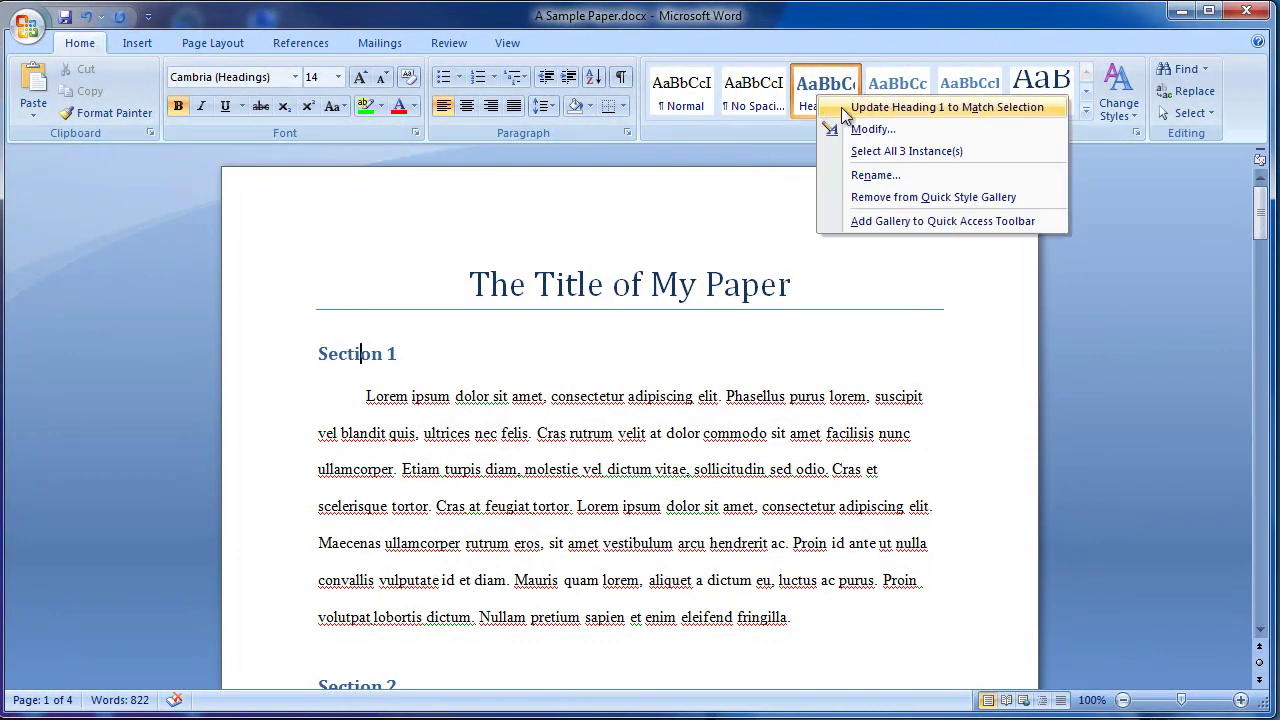
click(862, 130)
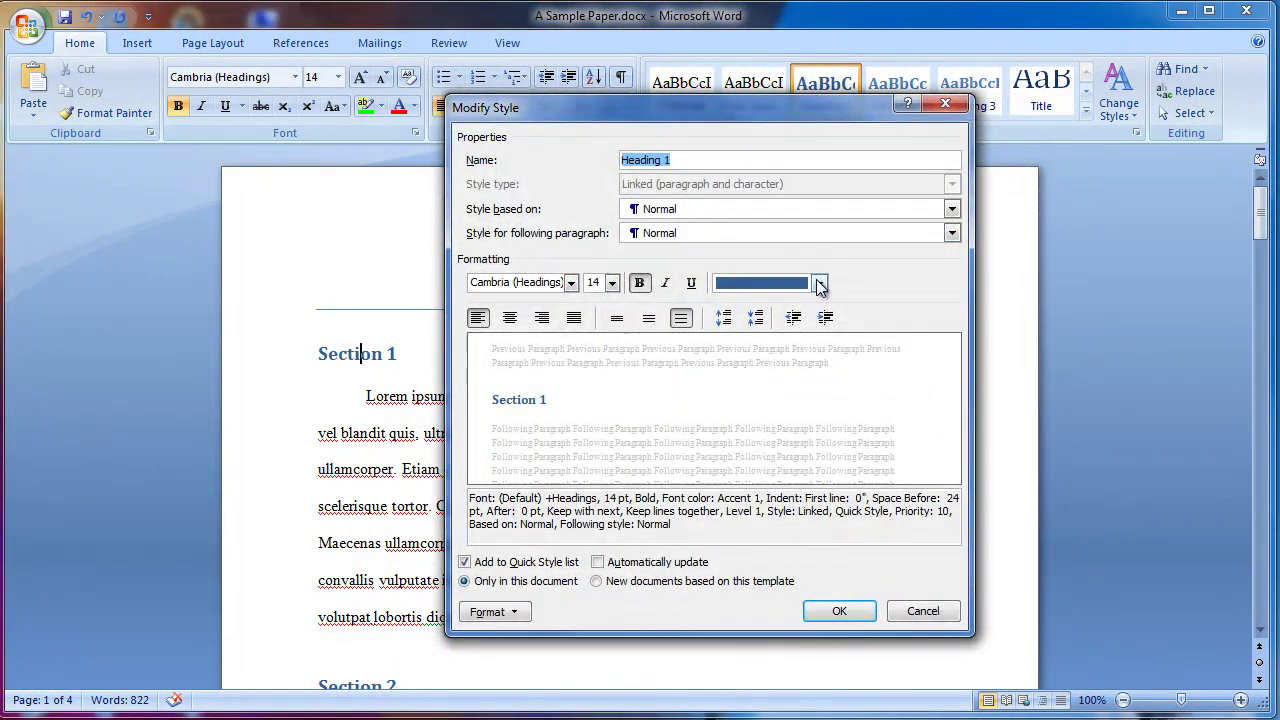
click(819, 285)
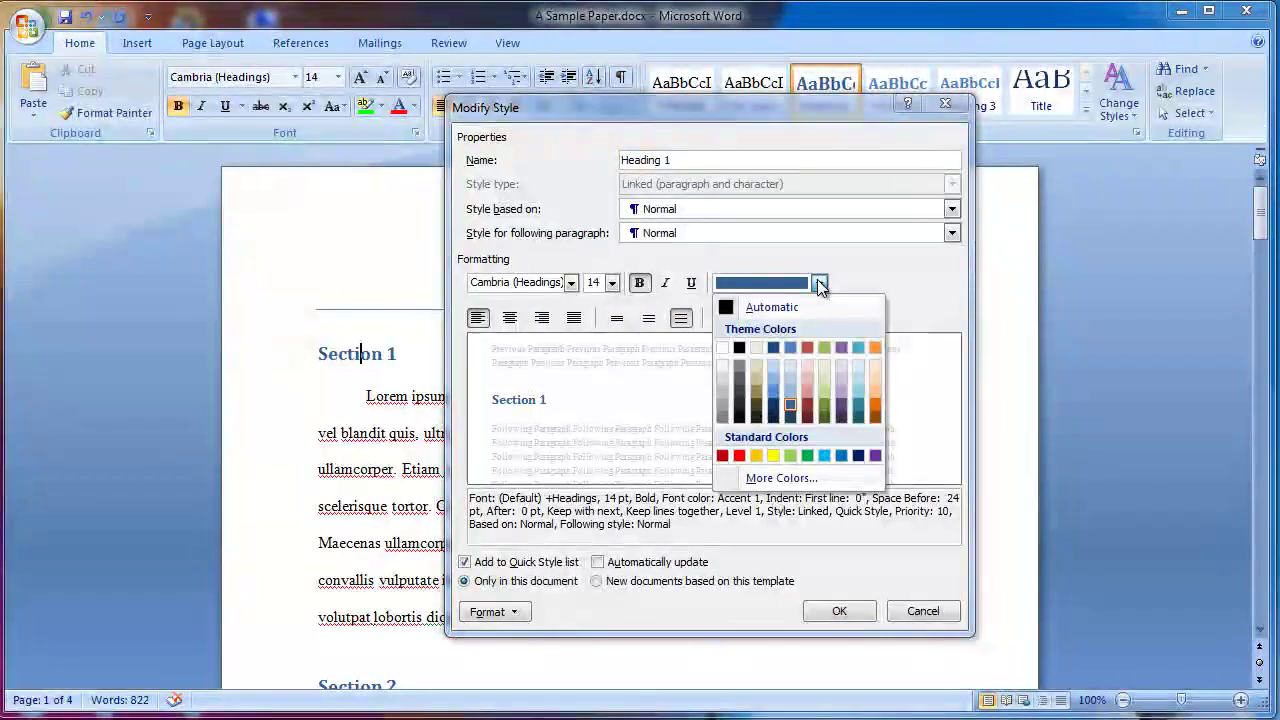
click(808, 456)
click(837, 611)
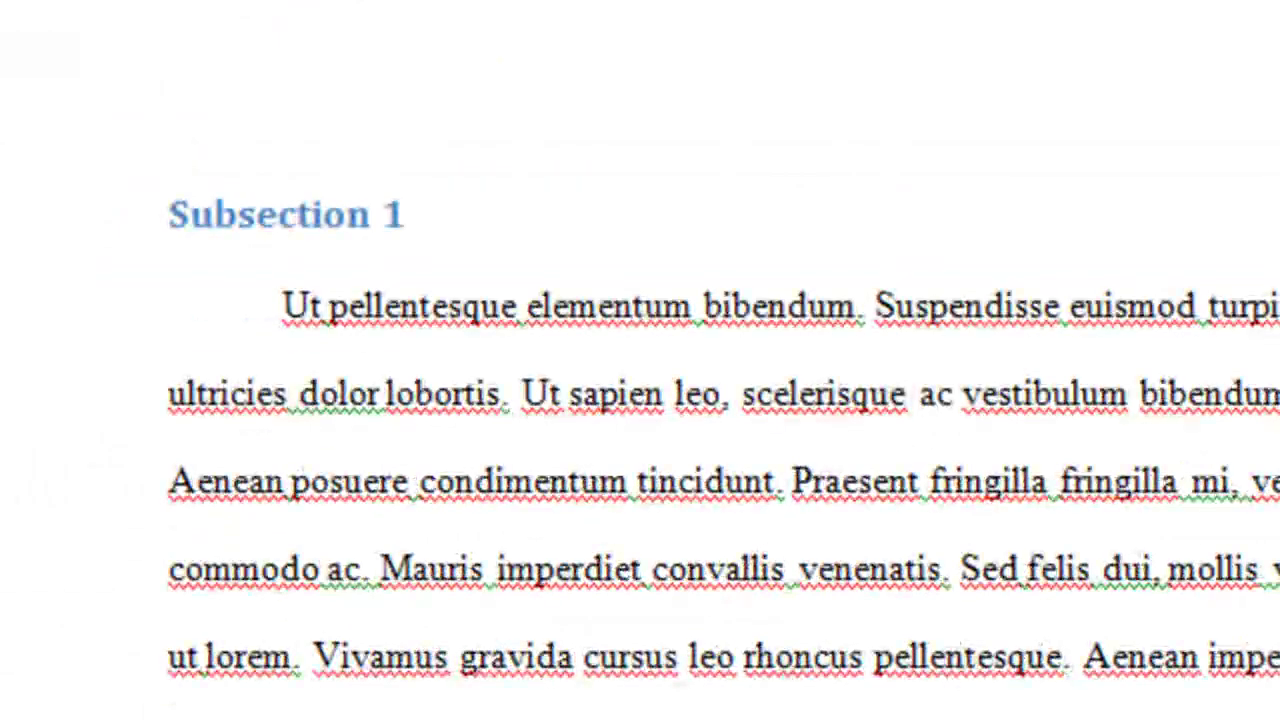
scroll(640, 400, down, 3)
scroll(314, 329, up, 1)
scroll(314, 329, up, 2)
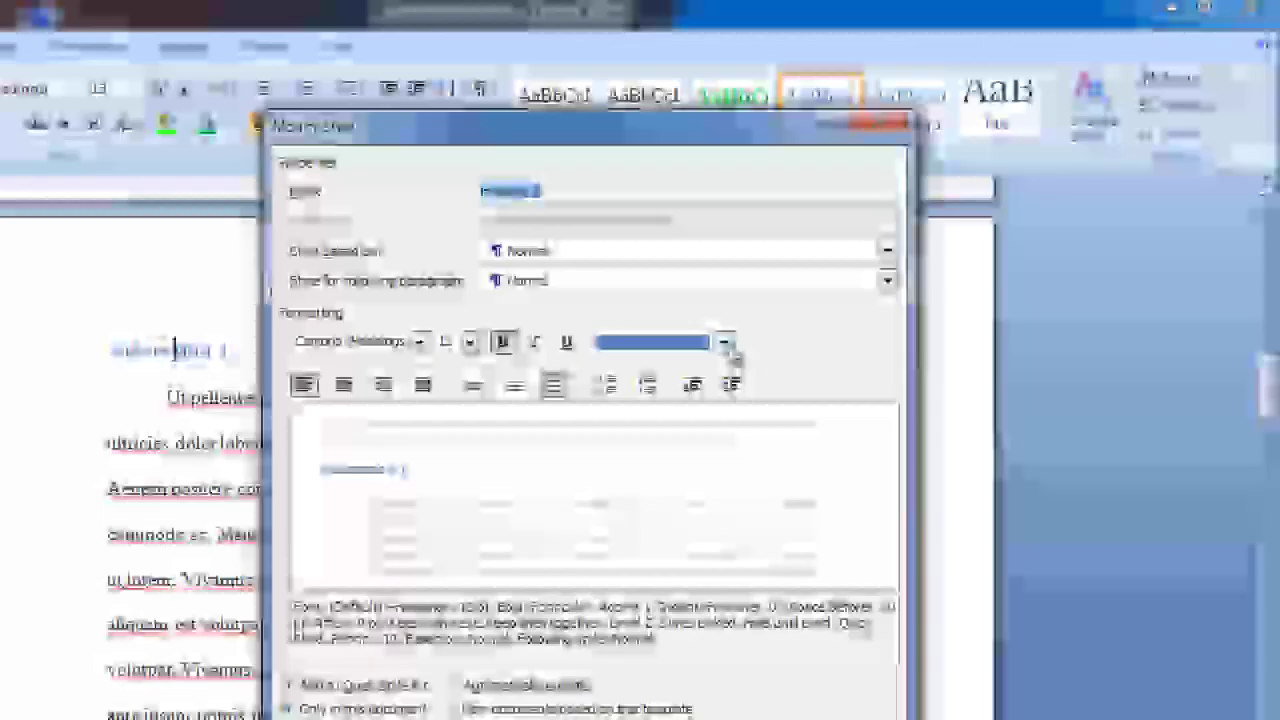
Change the Heading 2 style's font colour to red
click(724, 342)
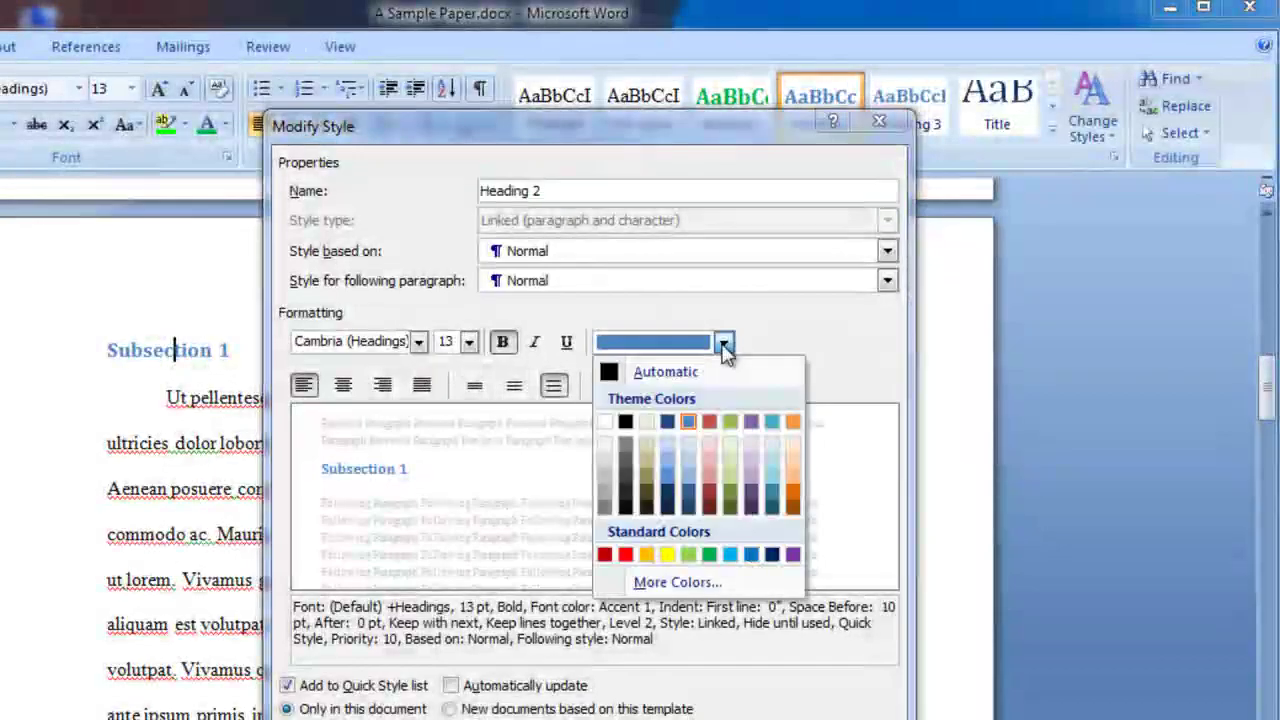
click(624, 555)
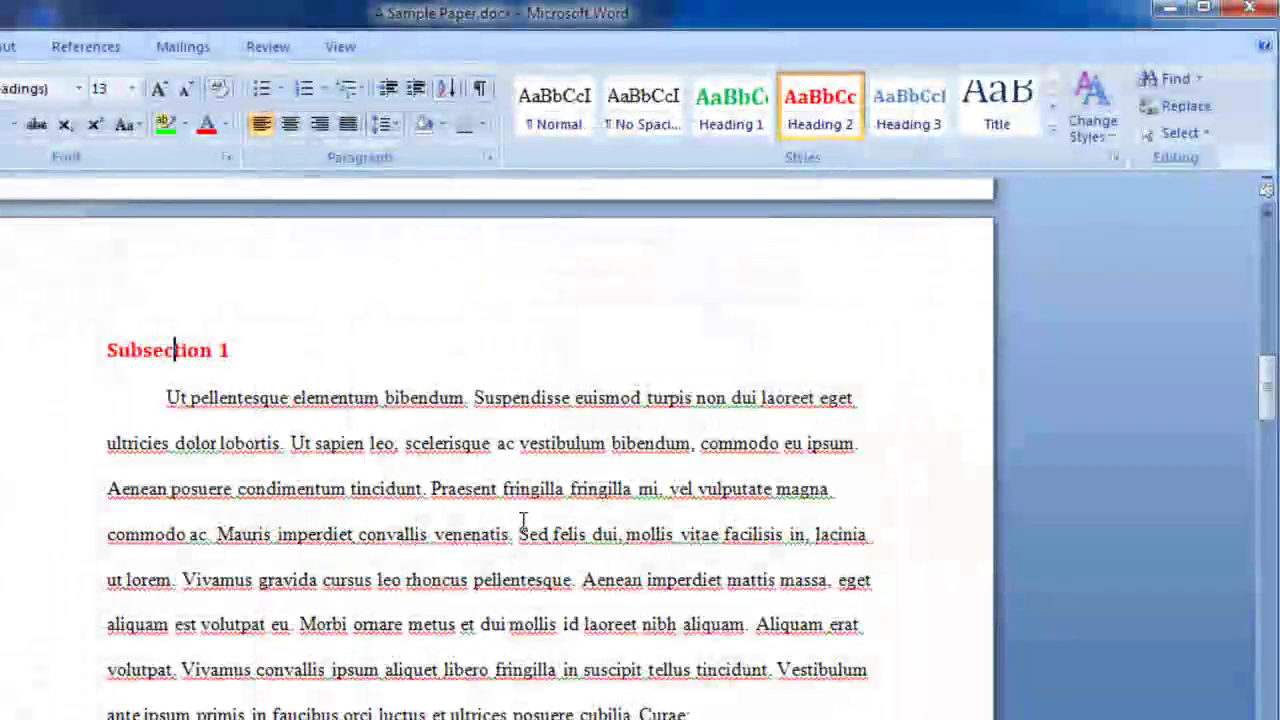
click(519, 489)
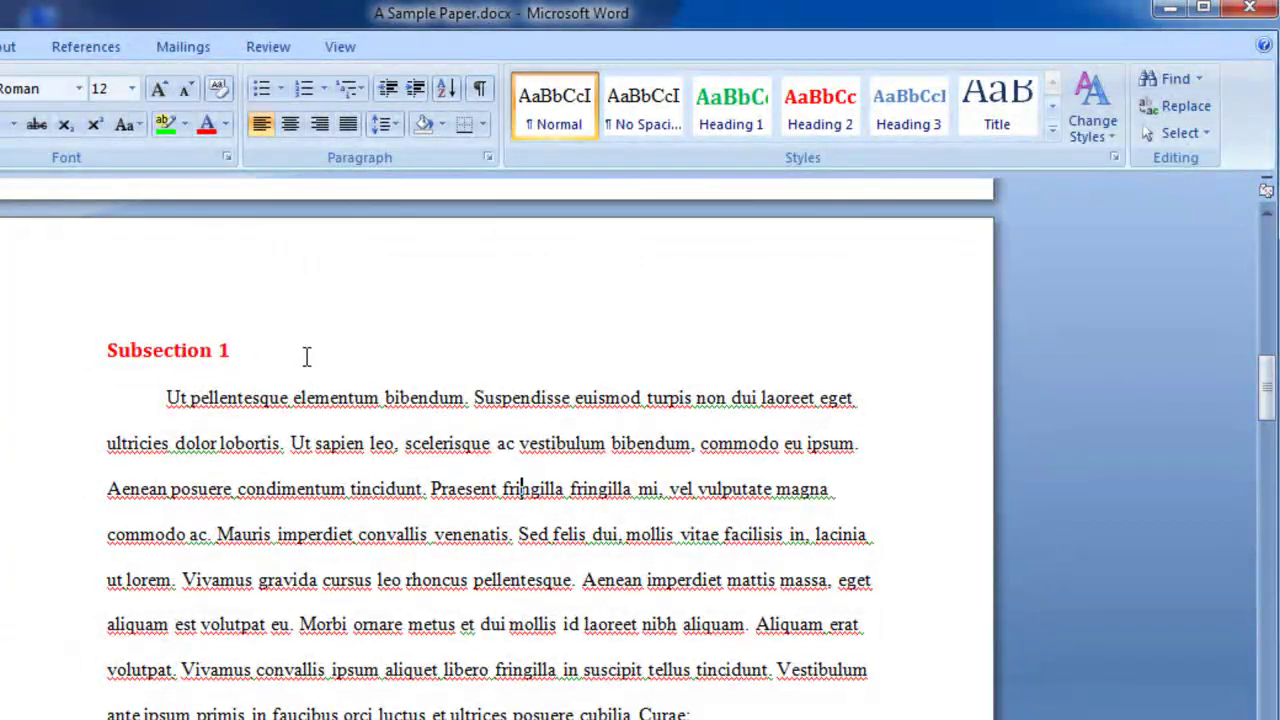
scroll(307, 357, up, 15)
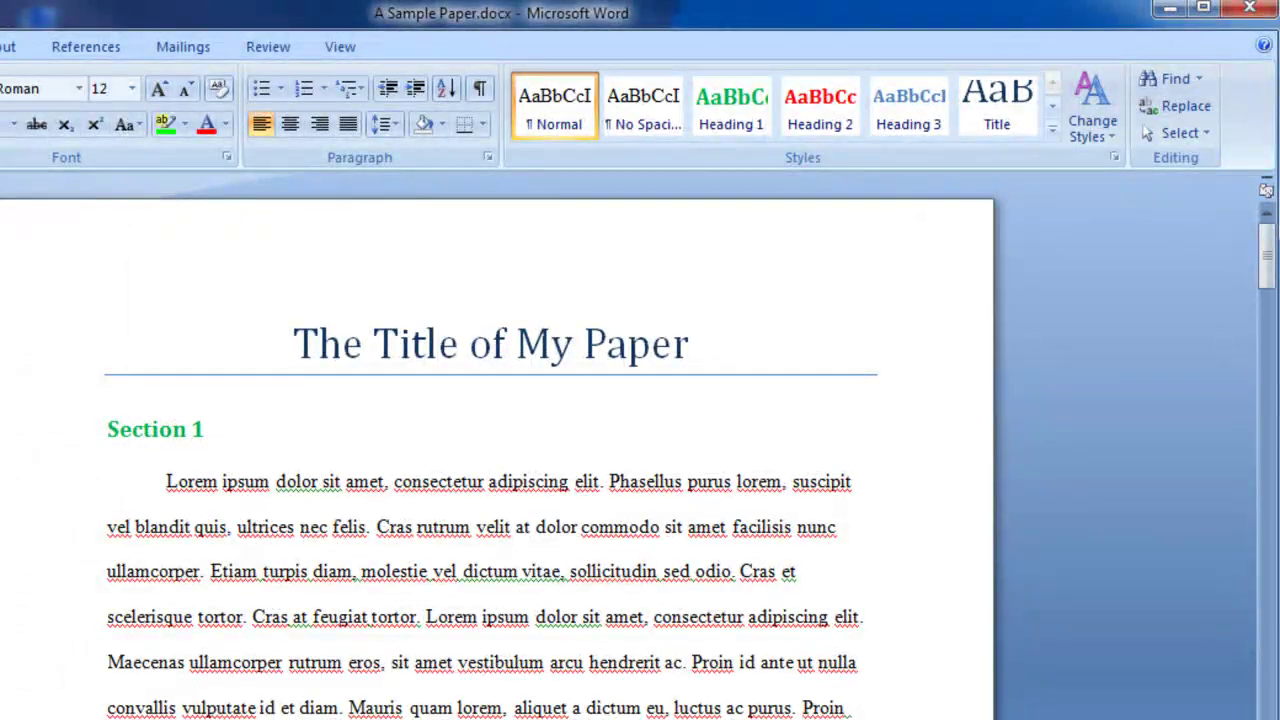
Add a blank line above the Section 1 heading and insert Automatic Table 1 contents there
key(Up)
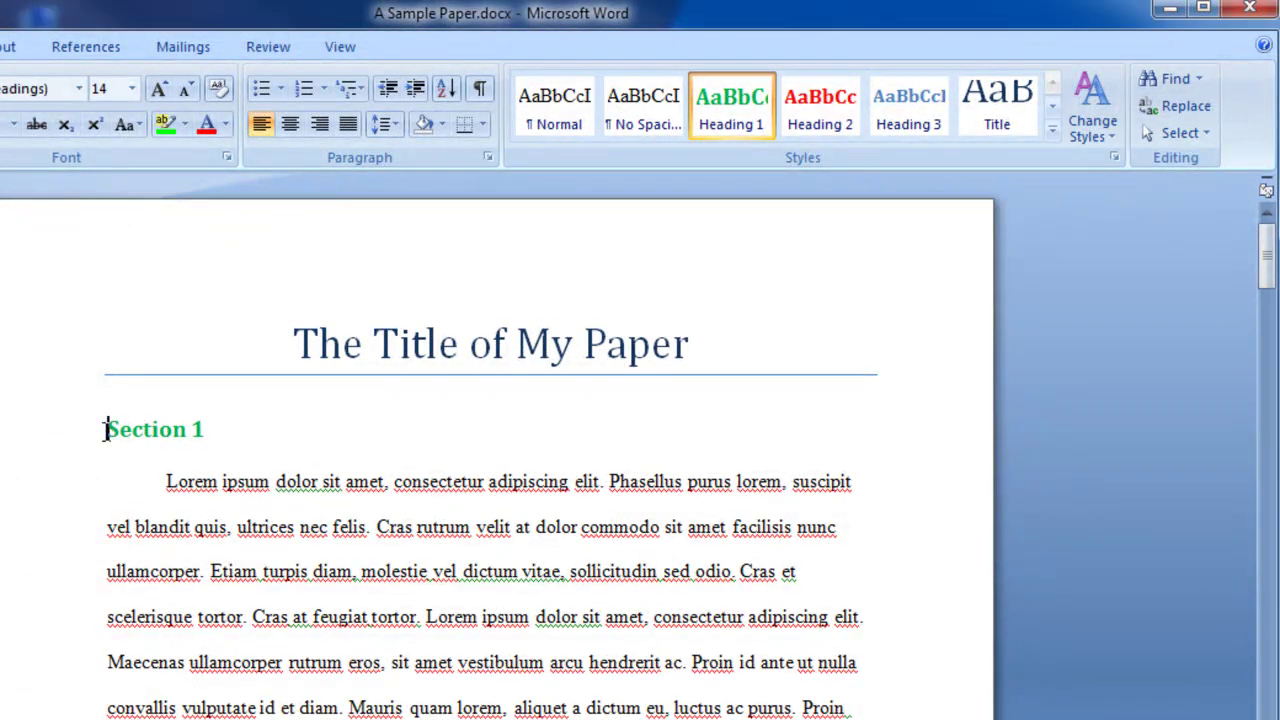
key(Return)
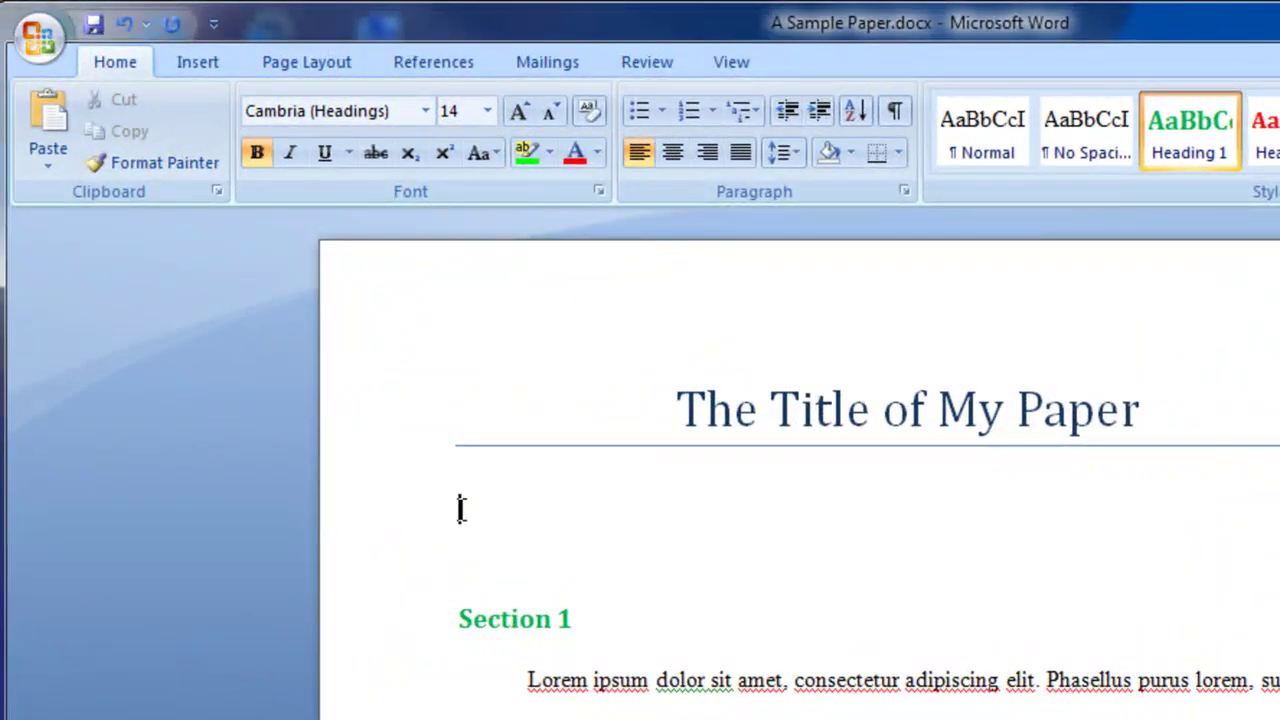
click(434, 62)
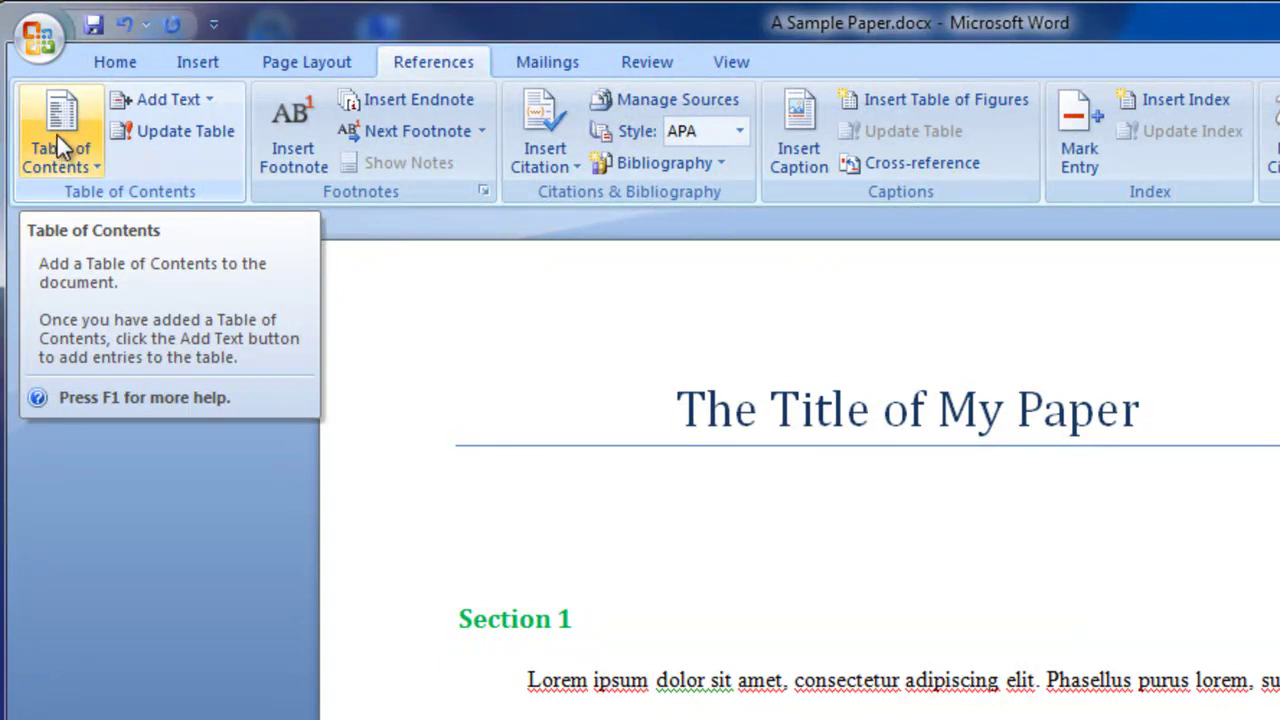
click(57, 140)
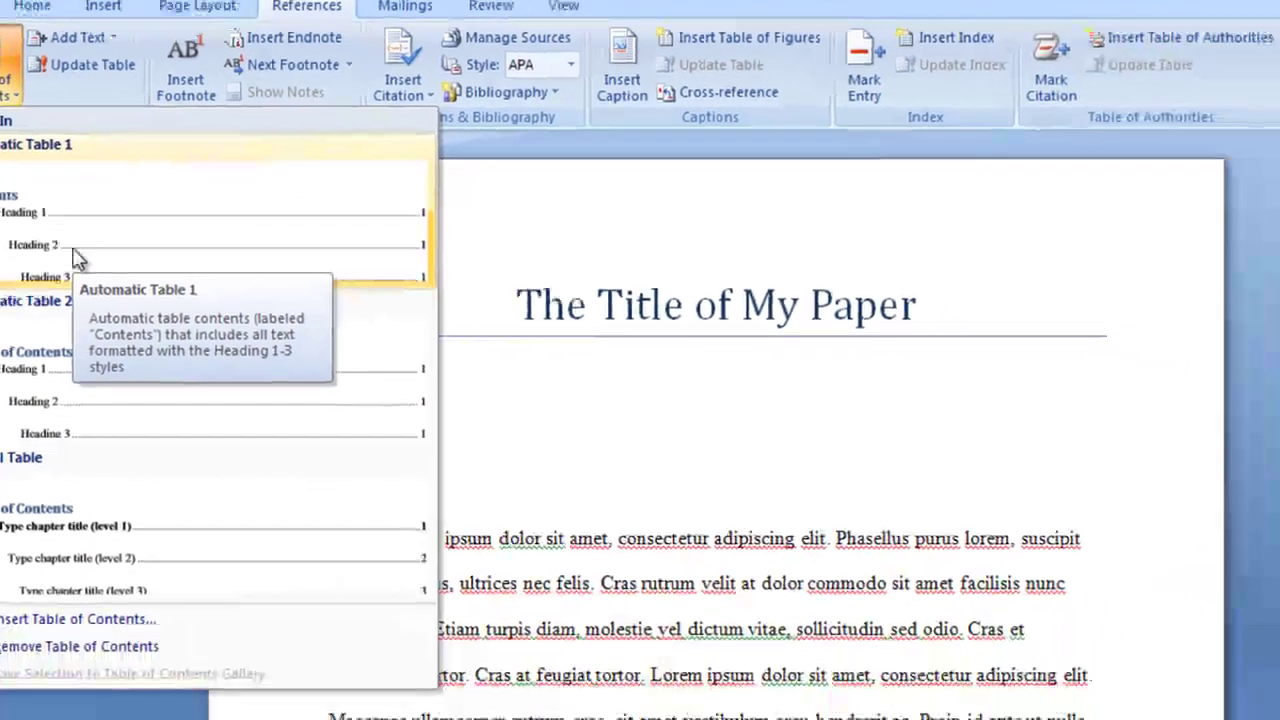
click(162, 344)
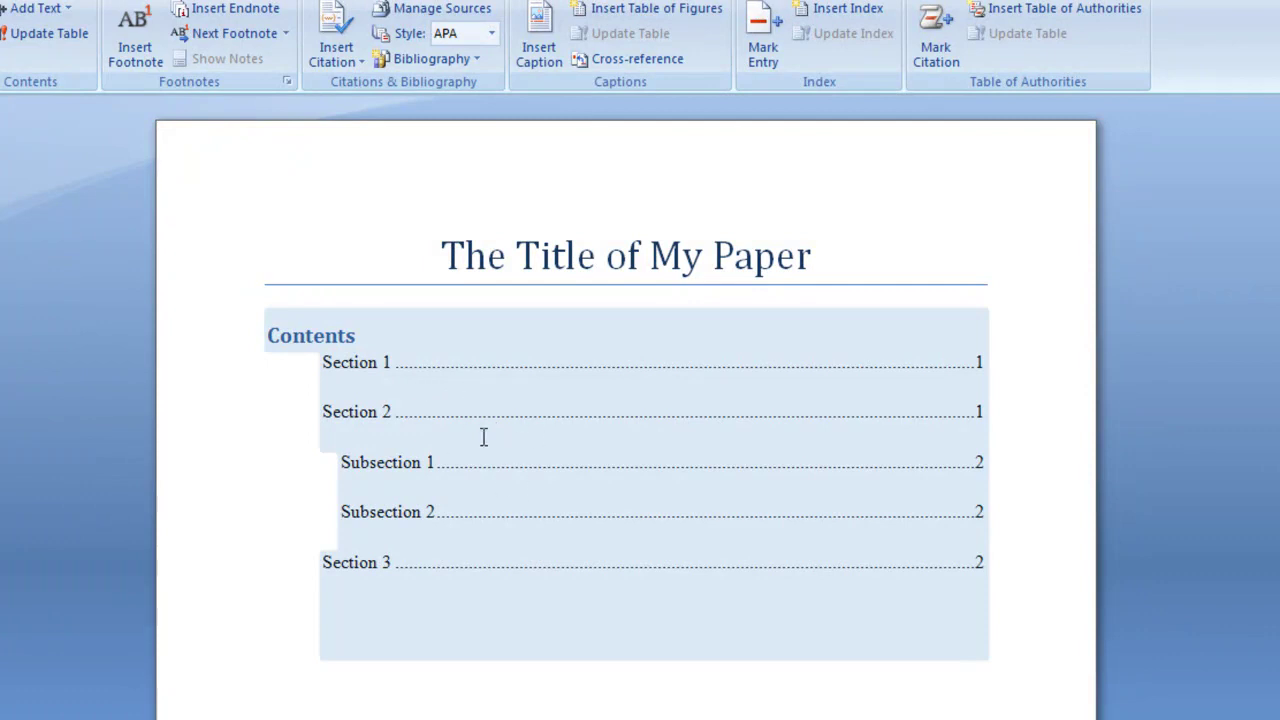
scroll(723, 392, down, 1)
scroll(840, 455, down, 3)
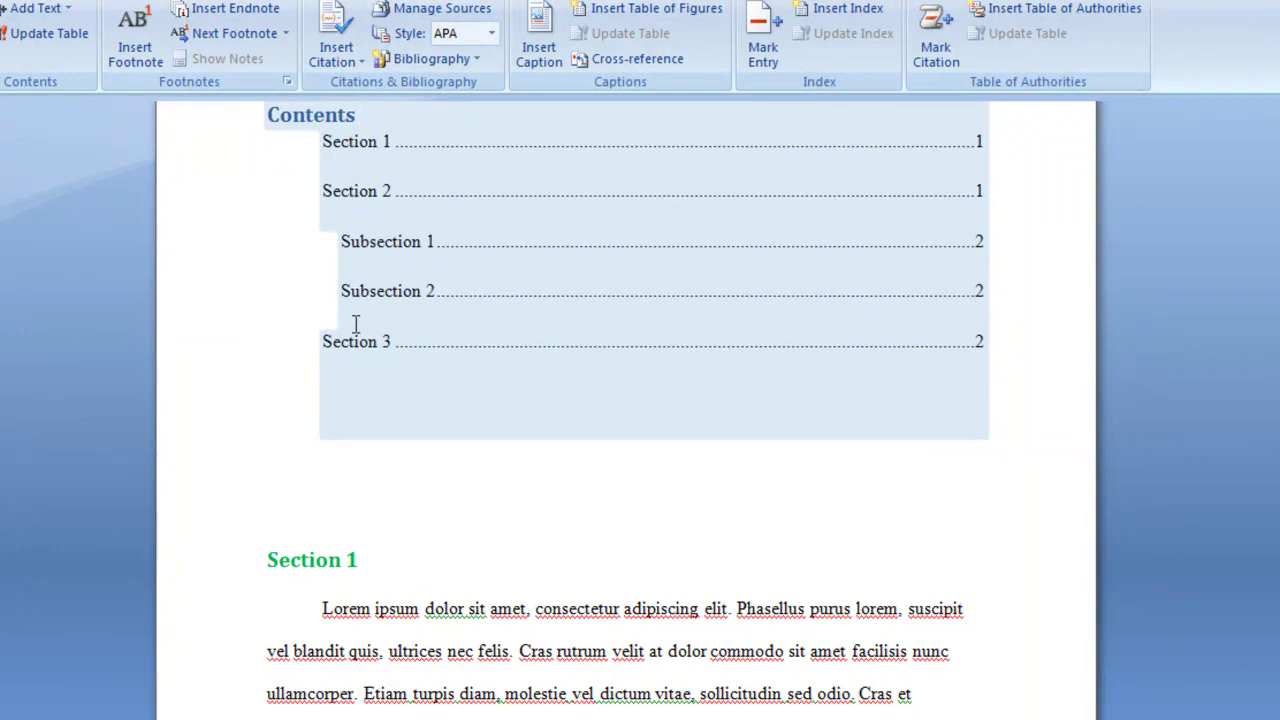
click(358, 560)
scroll(348, 565, down, 1)
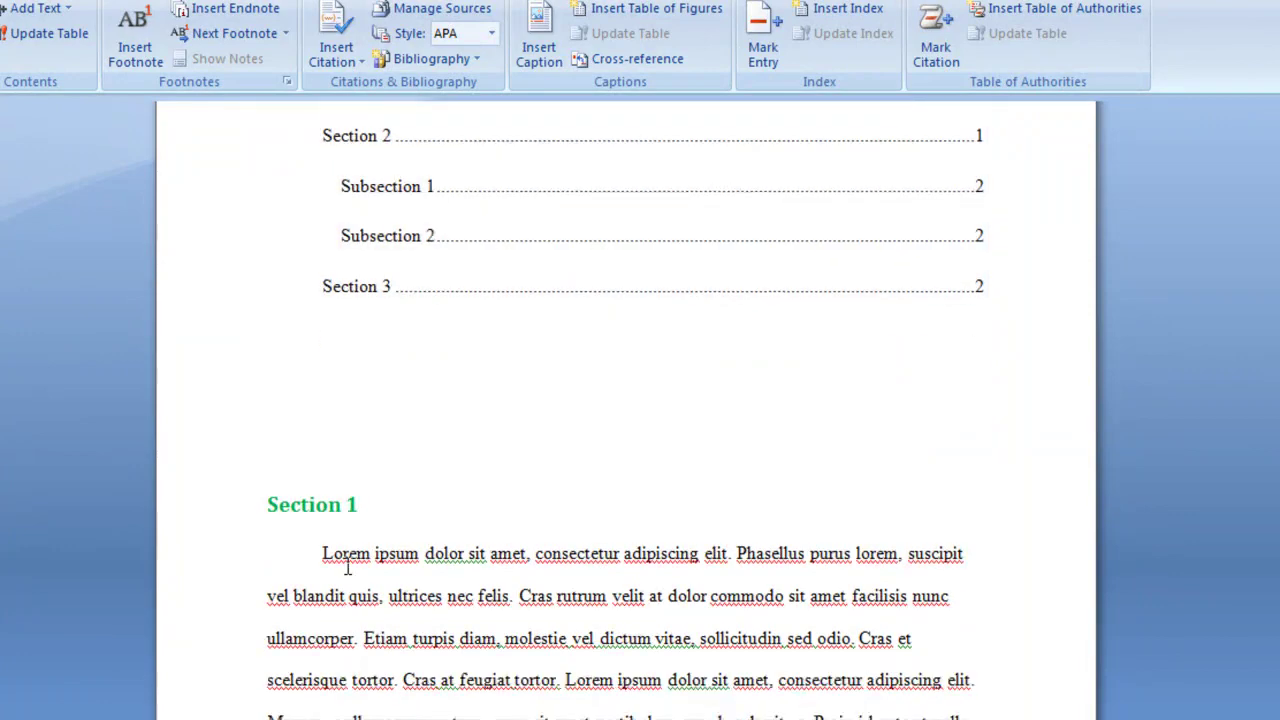
scroll(348, 565, down, 12)
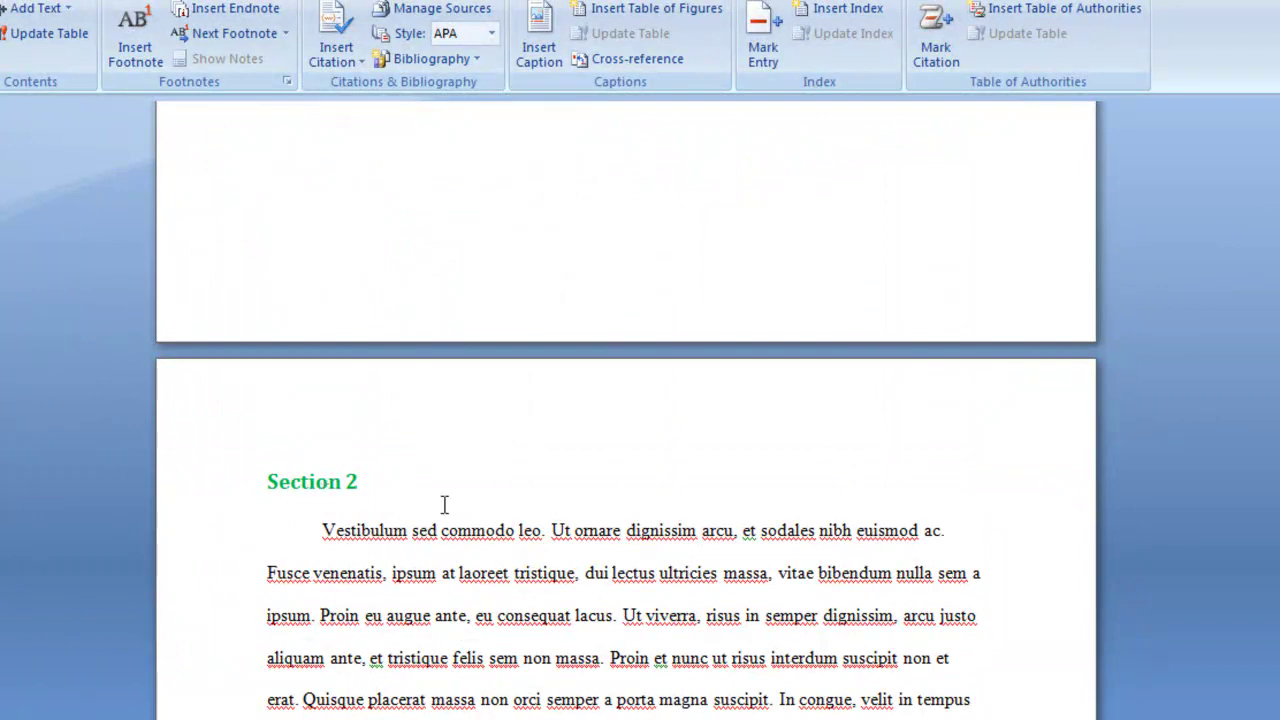
click(477, 495)
scroll(477, 495, up, 12)
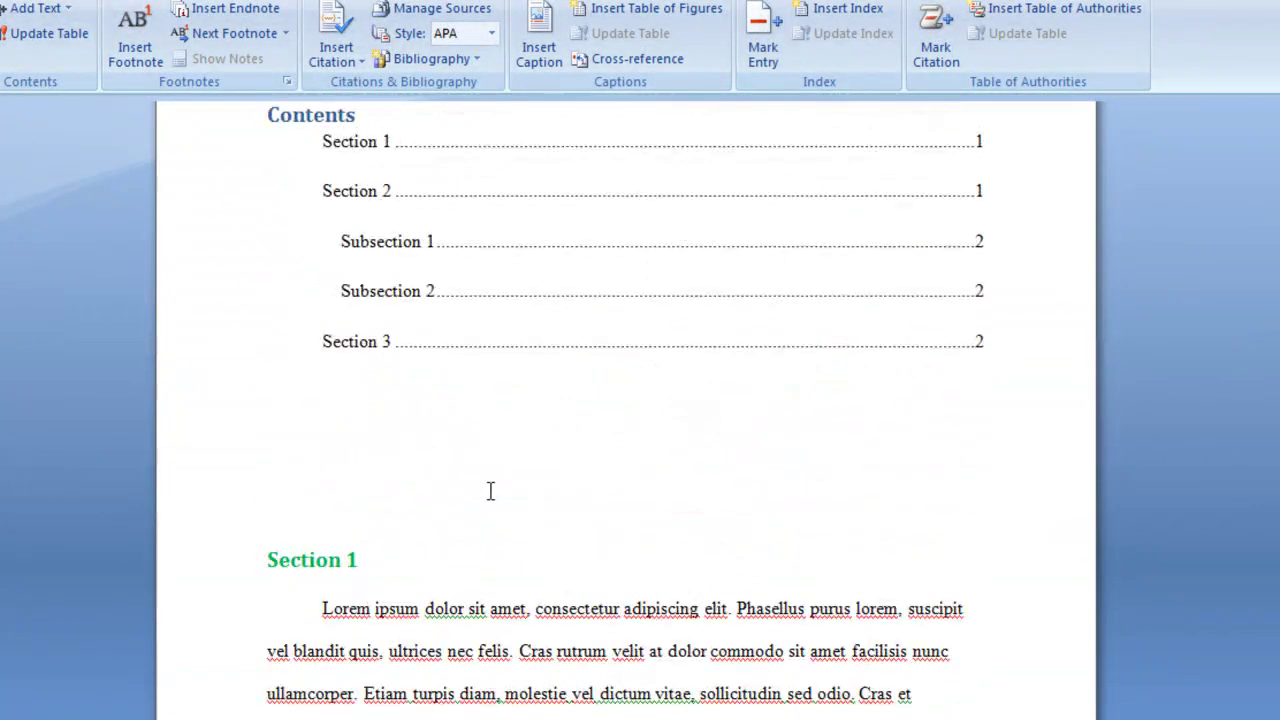
click(490, 492)
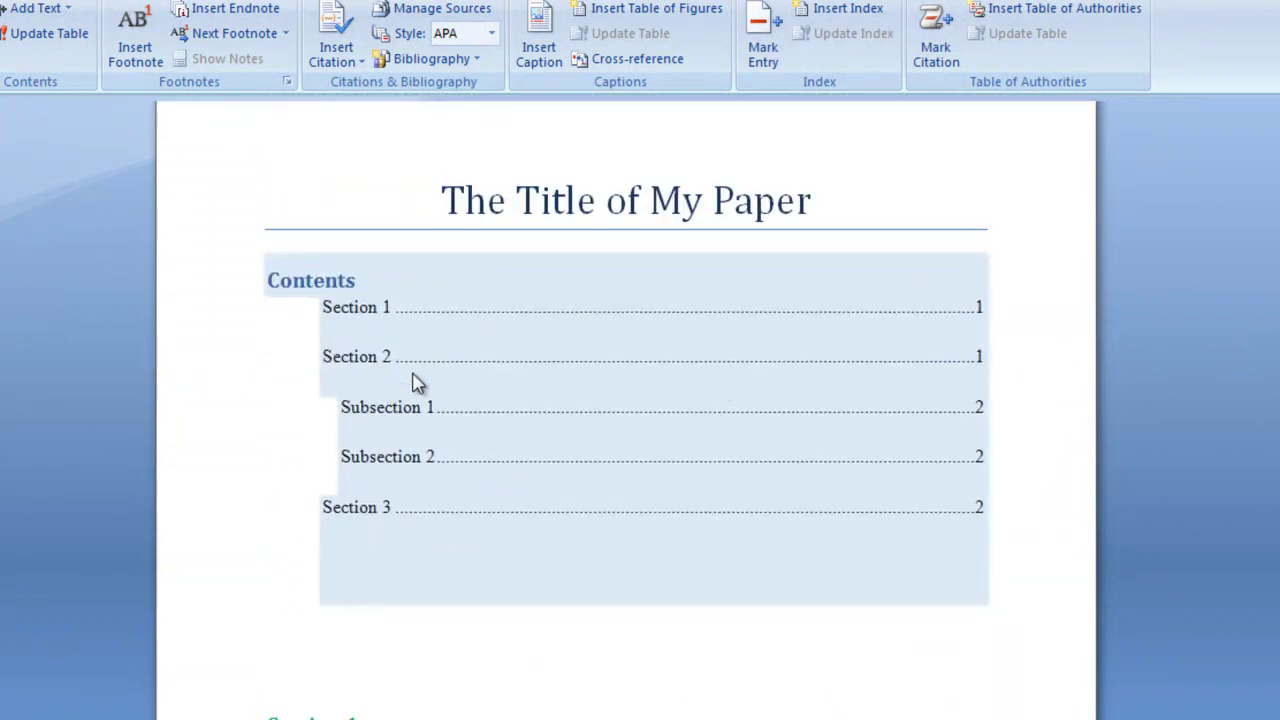
Update the Contents table field, refreshing page numbers only
right_click(460, 342)
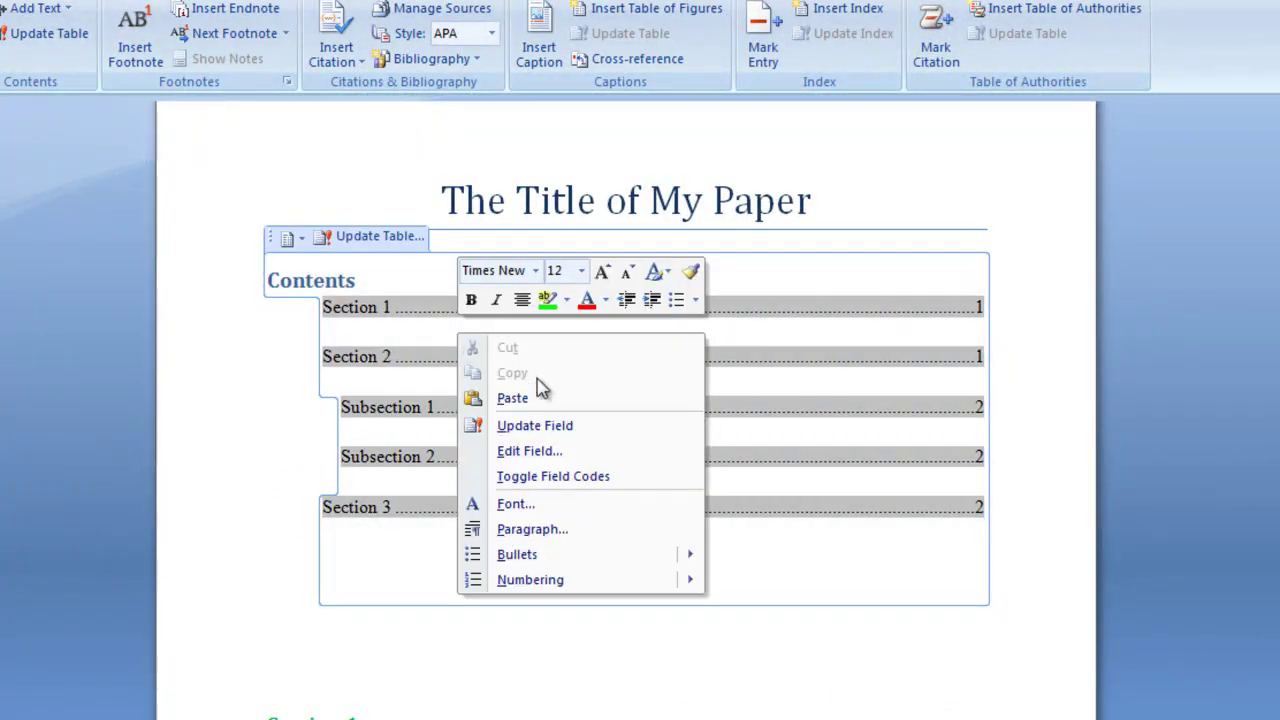
click(567, 426)
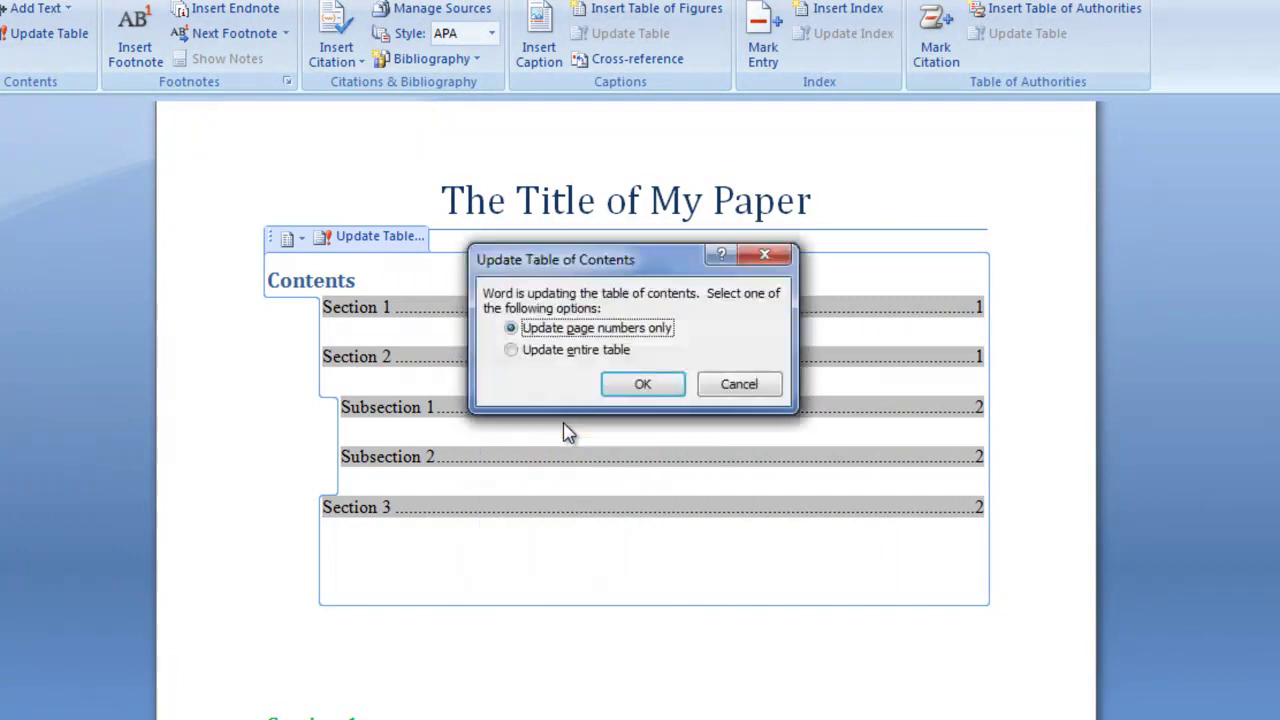
click(644, 386)
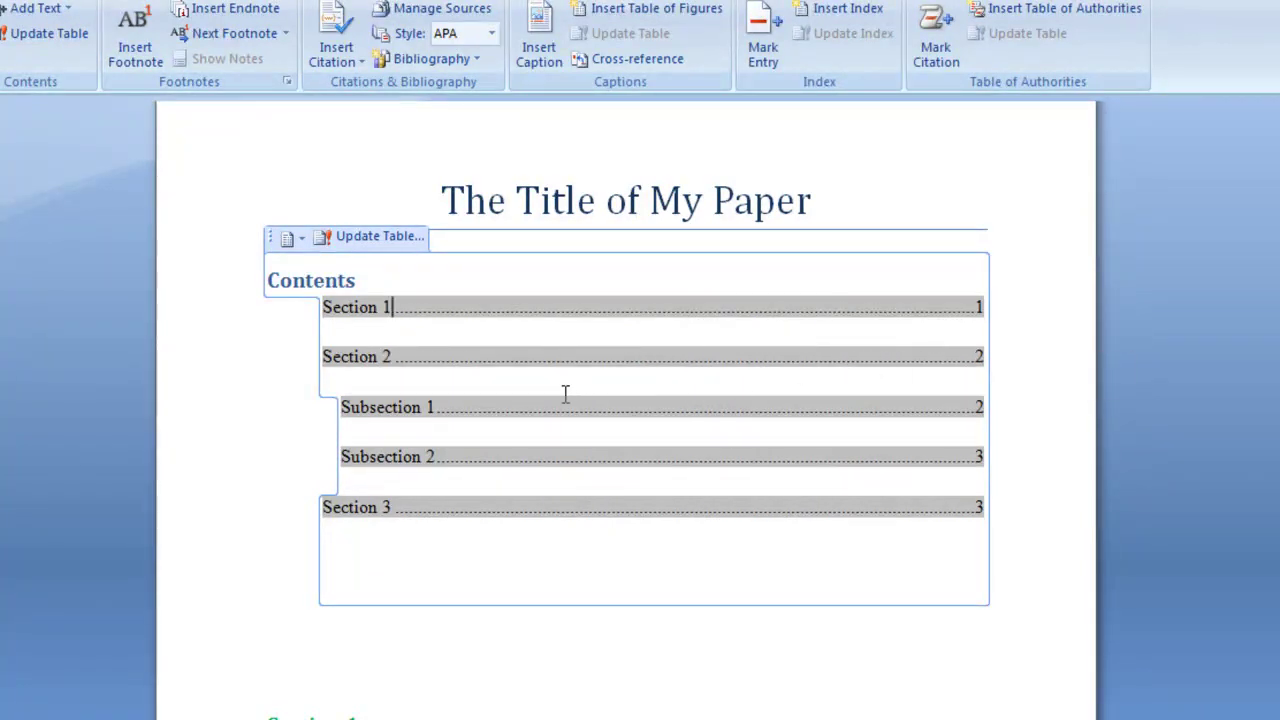
click(682, 210)
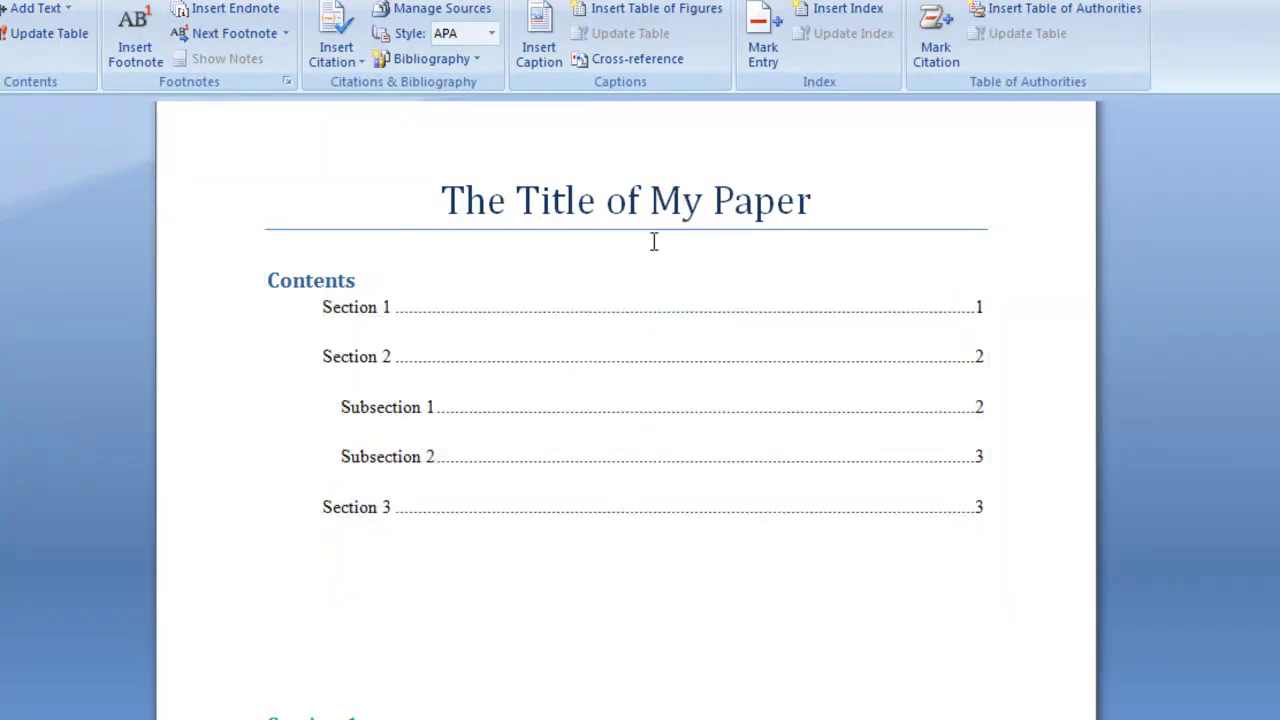